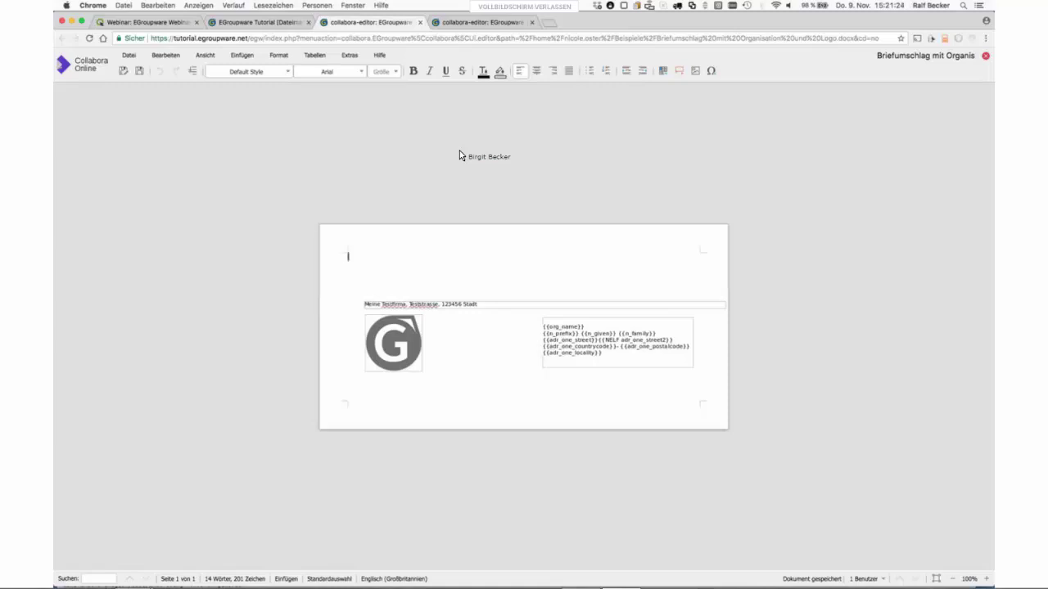
- Open collabora_online_slide_deck_large.ppt from Beispiele in its own editor, then return to the envelope
click(286, 27)
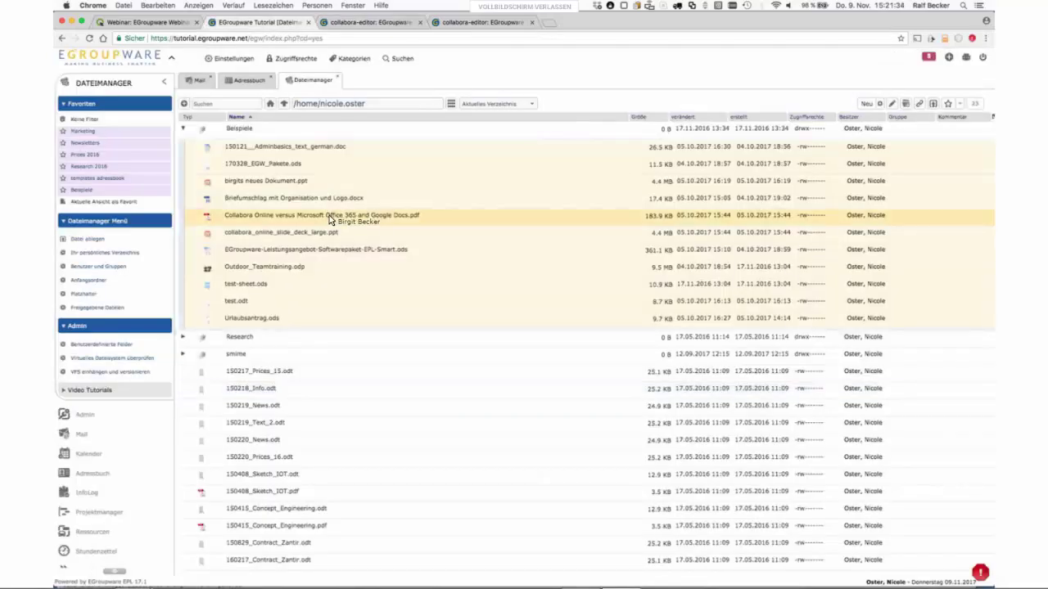
click(329, 215)
click(324, 235)
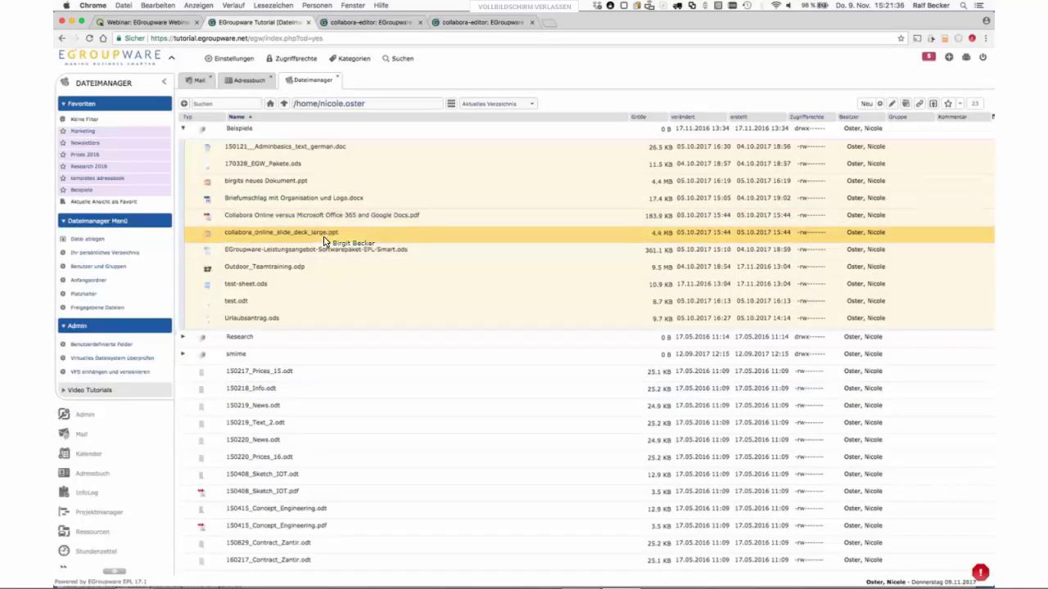
double_click(324, 235)
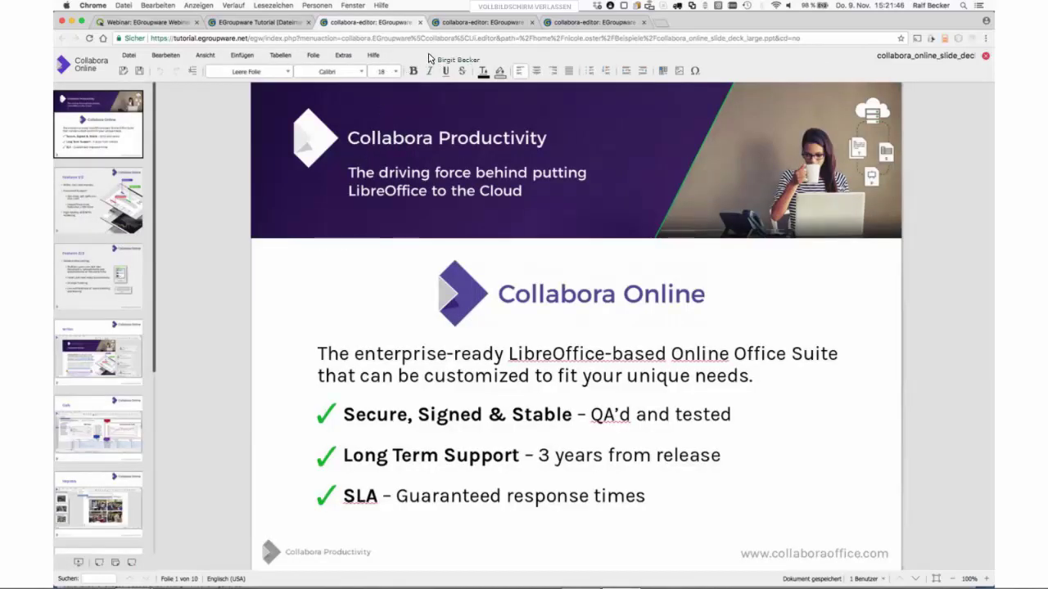
click(475, 24)
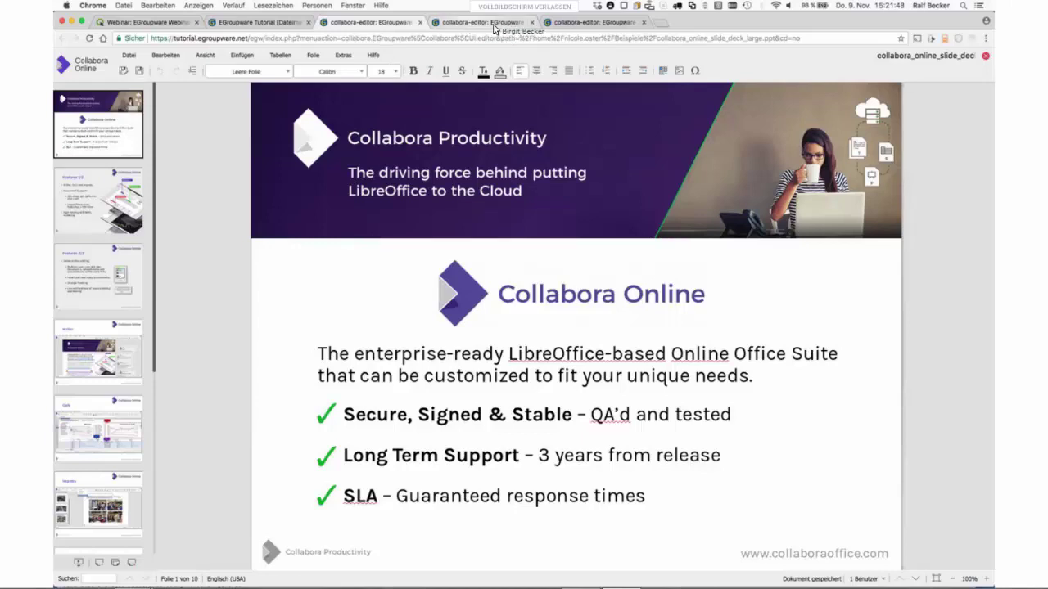
- Review the Adminbasics text and slide deck tabs, then return to the EGroupware Tutorial file list
click(575, 25)
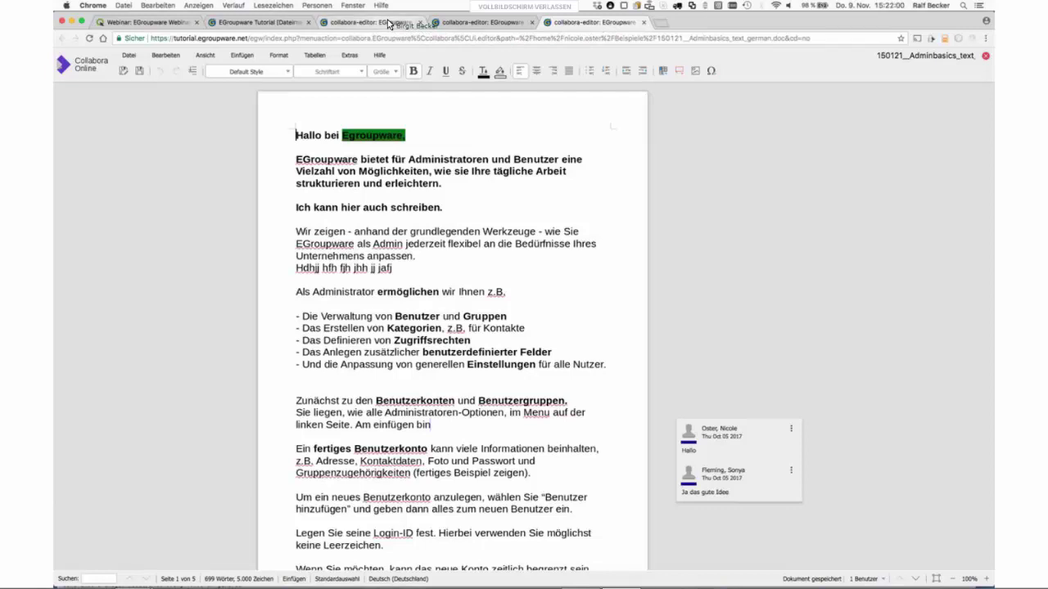
click(389, 24)
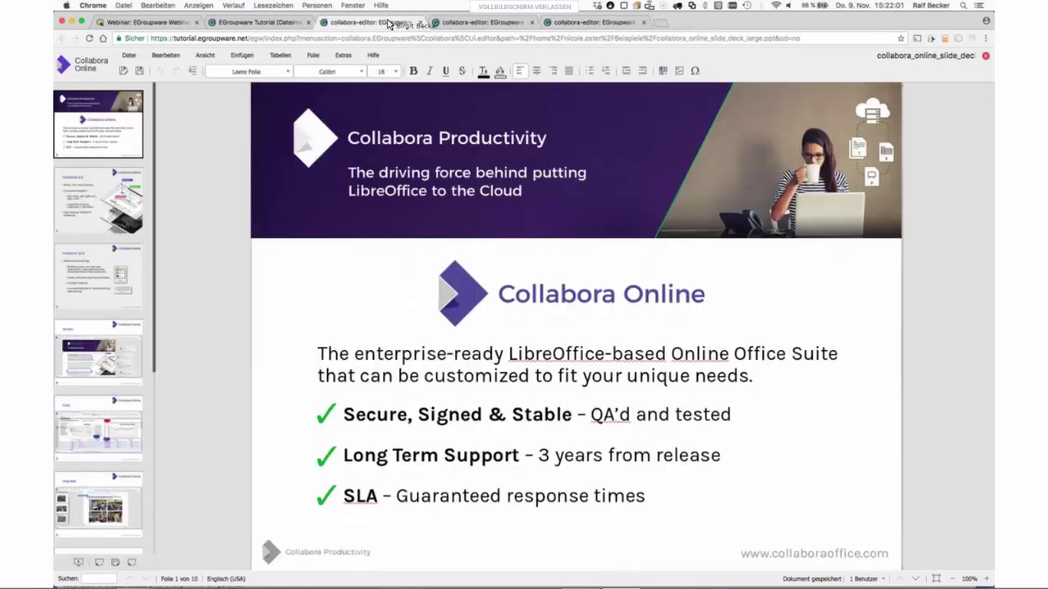
click(271, 25)
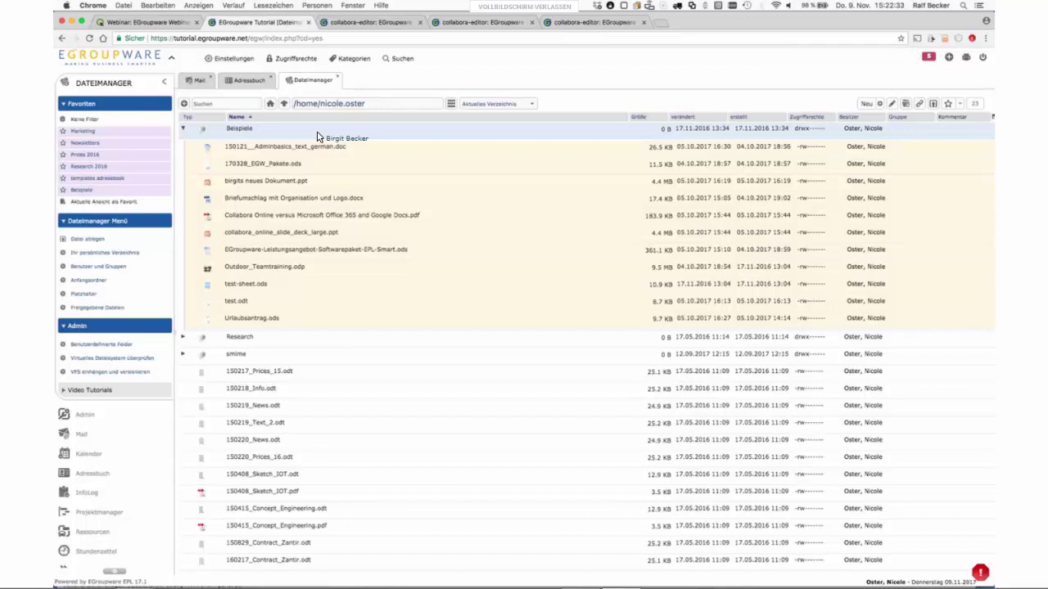
- Close the collabora_online_slide_deck_large.ppt editor tab
click(385, 23)
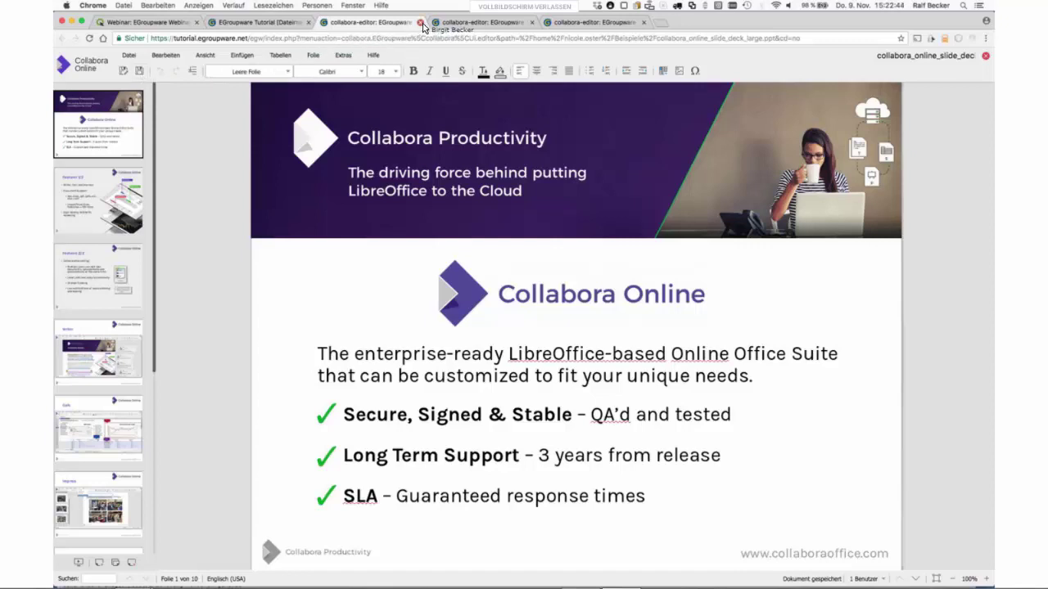
click(422, 26)
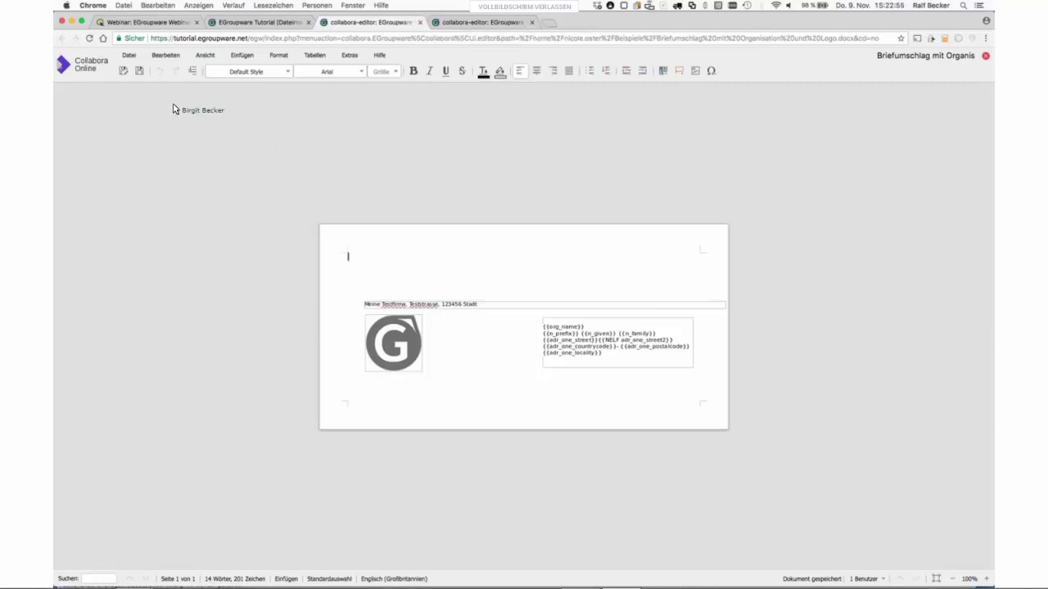
- Save the envelope document as a PDF file named Test
click(124, 73)
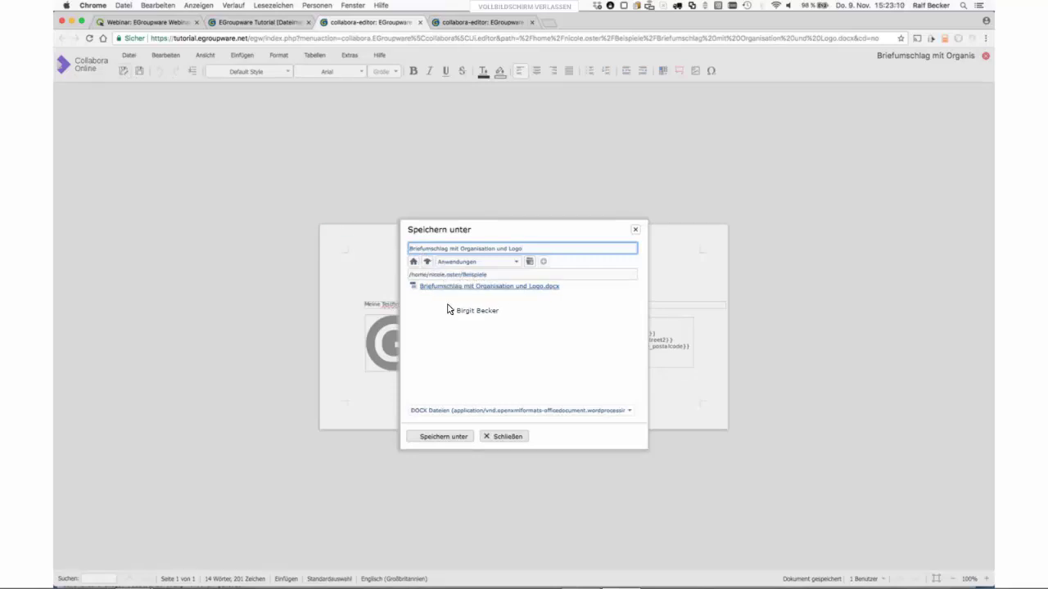
click(560, 411)
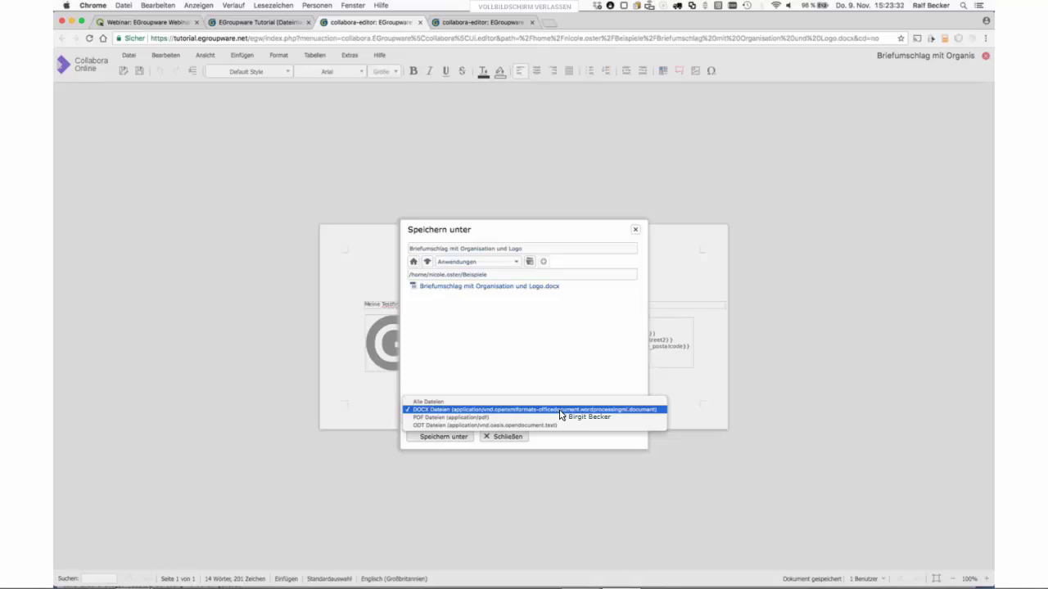
click(507, 424)
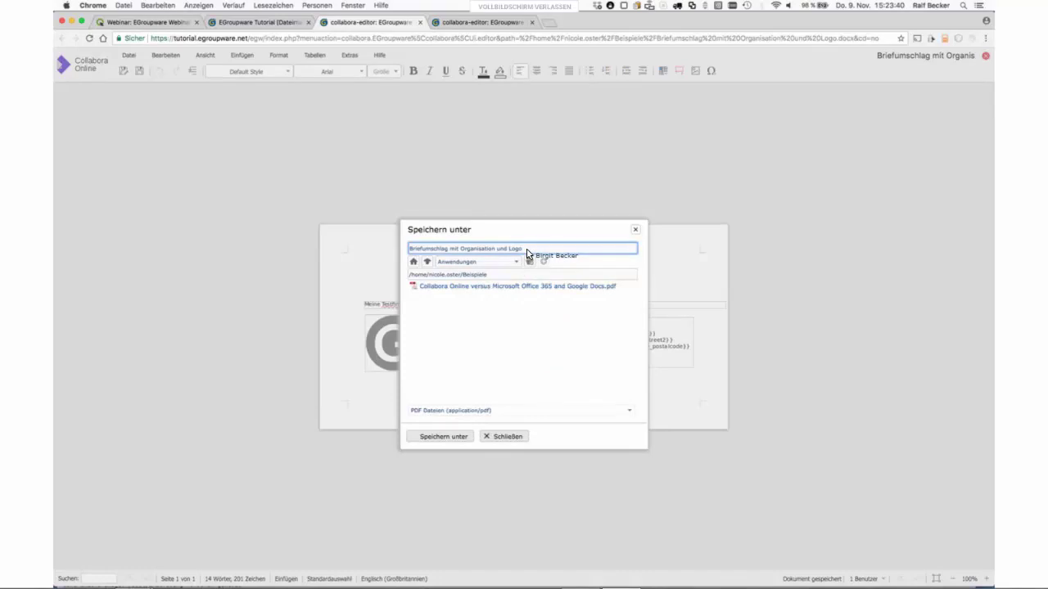
double_click(527, 253)
key(super+a)
text(t)
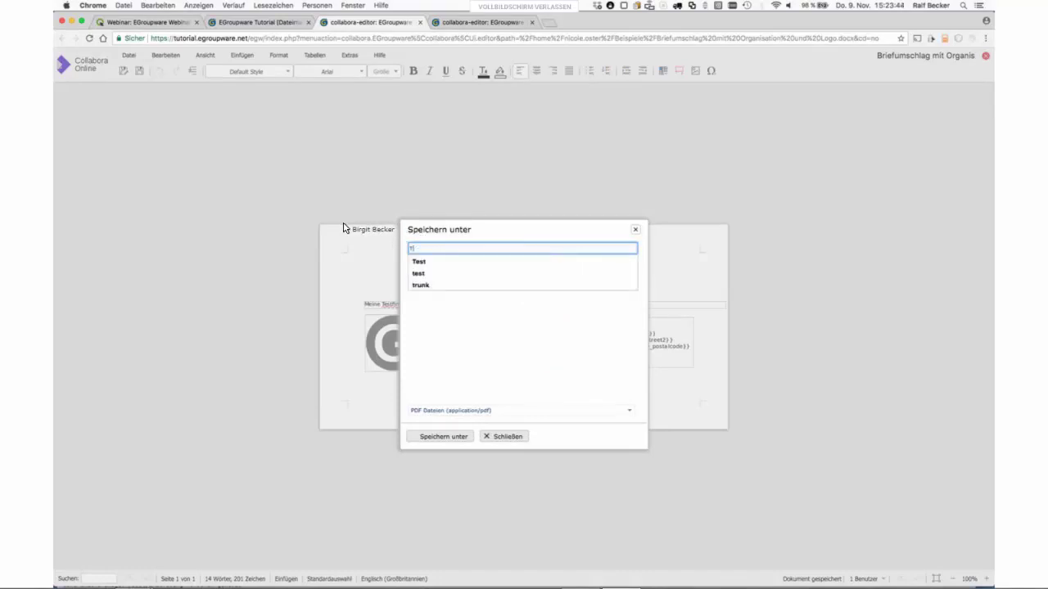
text(es)
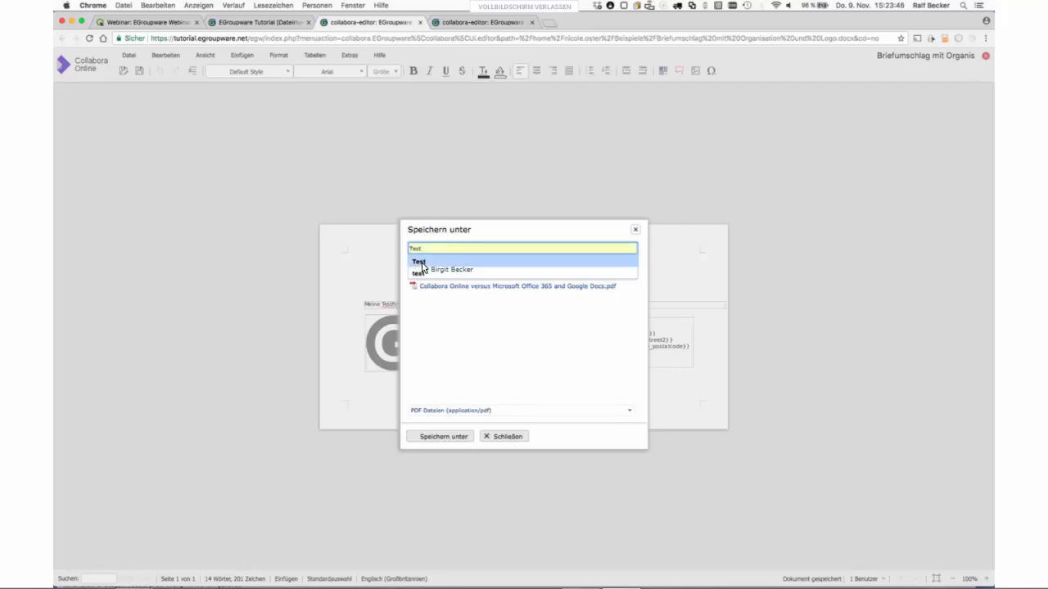
key(Down)
key(Return)
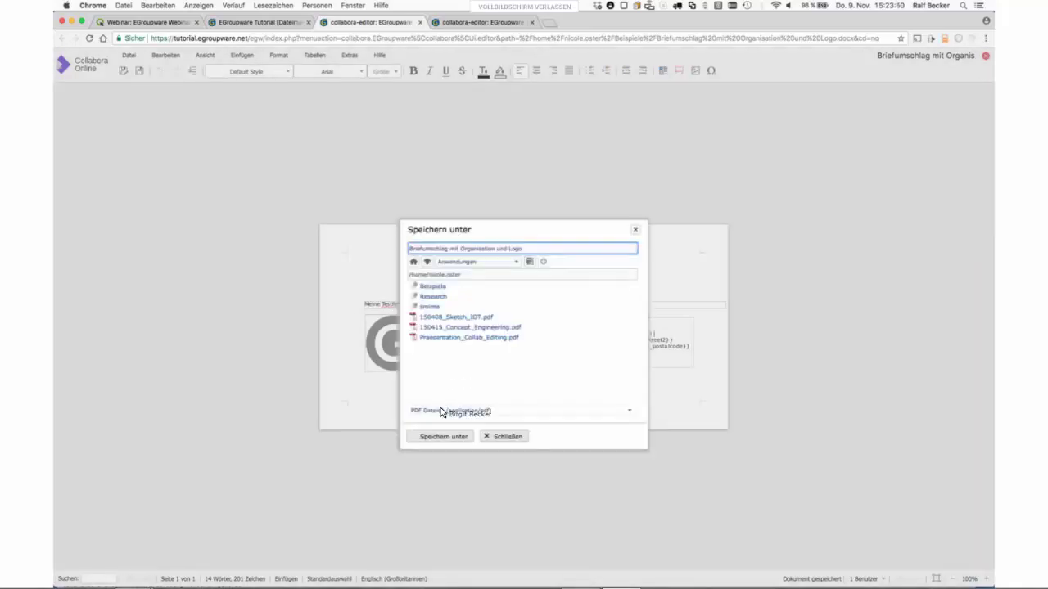
click(443, 436)
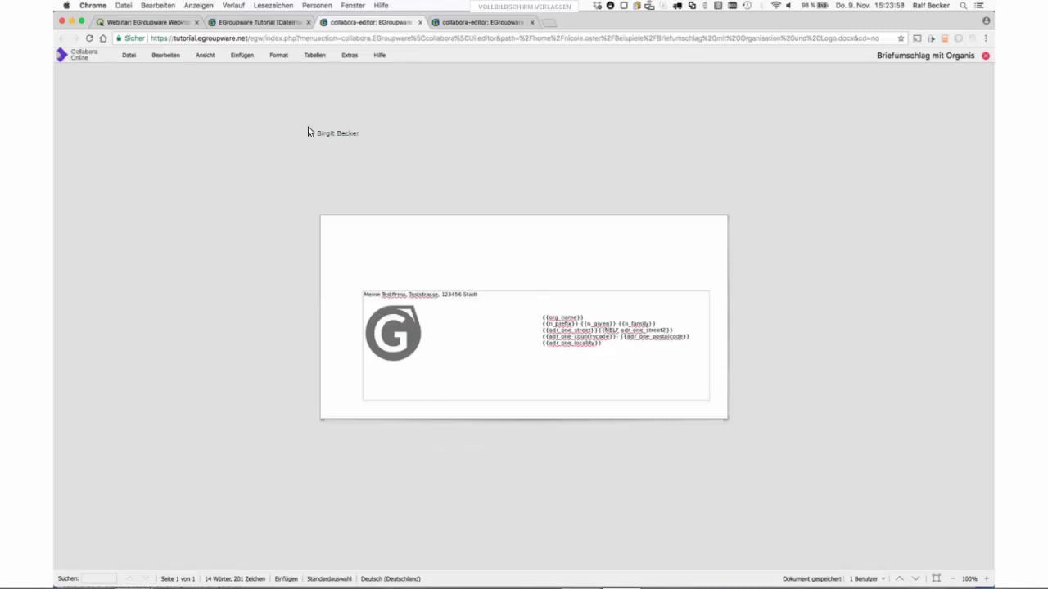
click(271, 25)
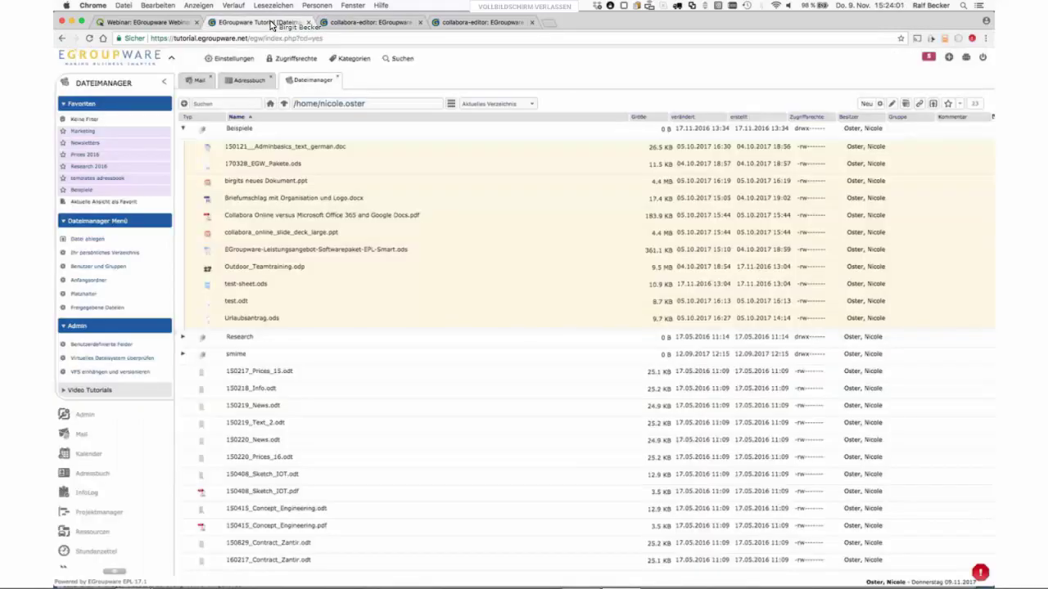
click(352, 232)
click(223, 99)
text(test)
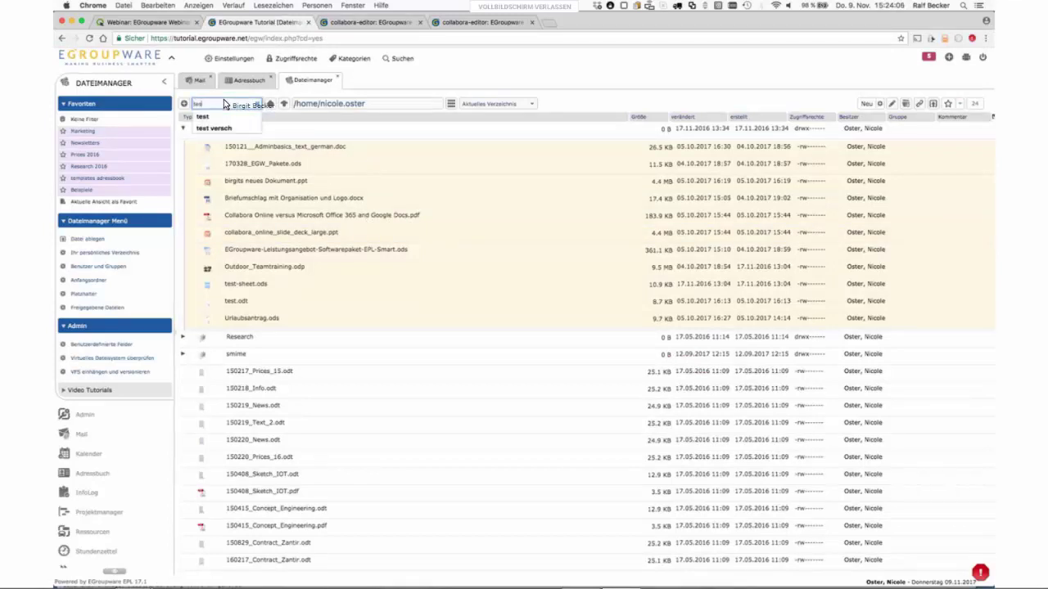
key(Return)
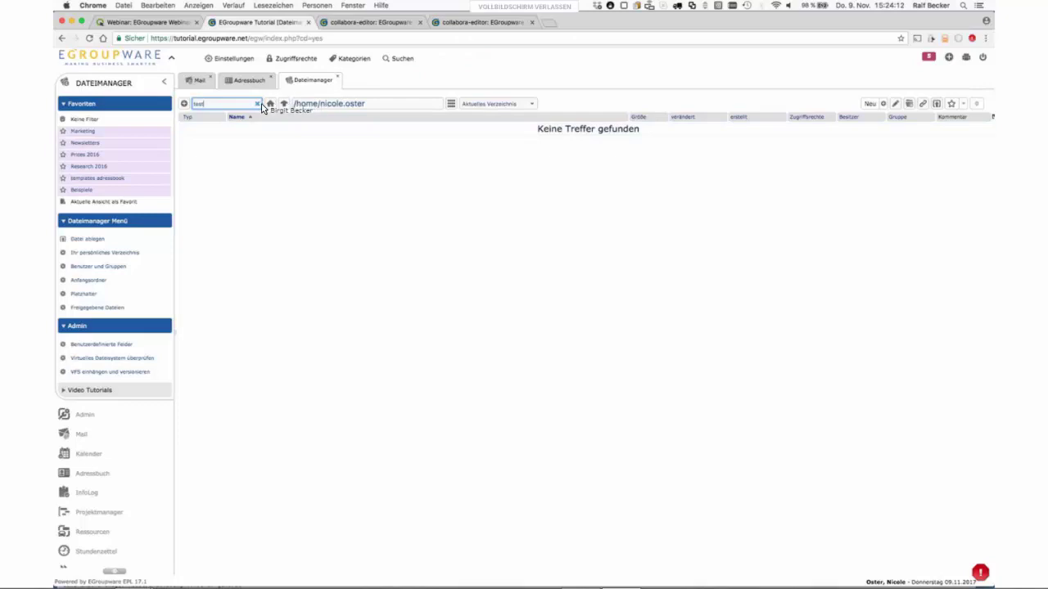
click(257, 106)
click(403, 25)
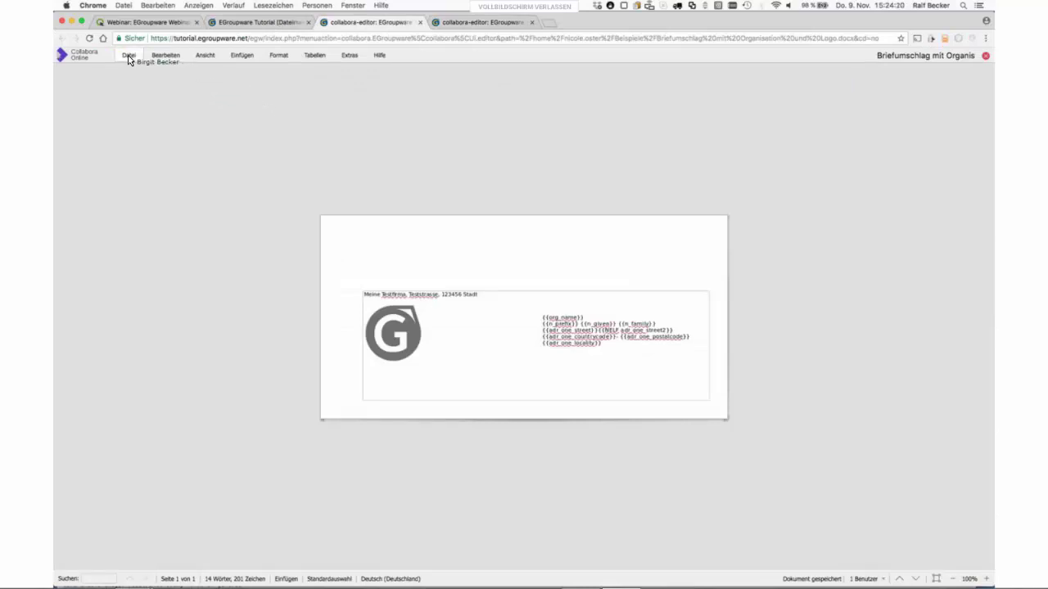
- Download the Briefumschlag envelope document as a Word 2003 .doc file
click(128, 57)
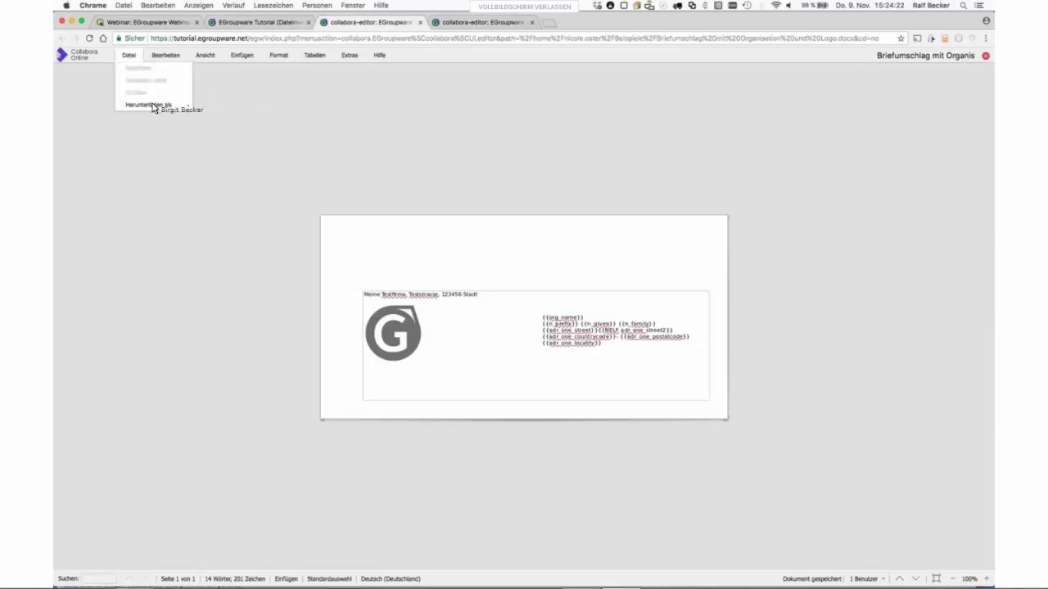
click(274, 24)
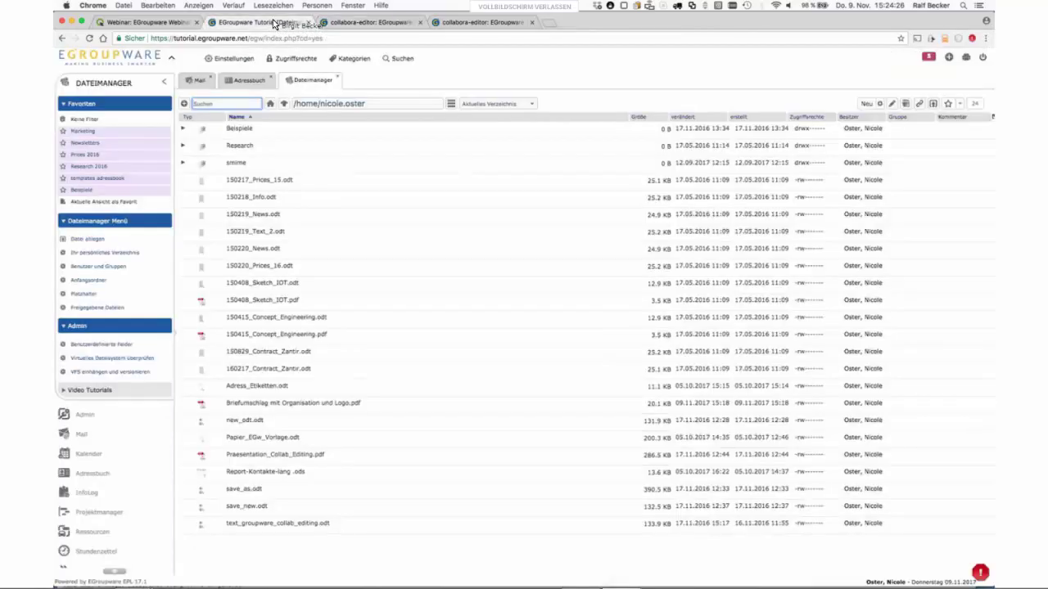
click(358, 24)
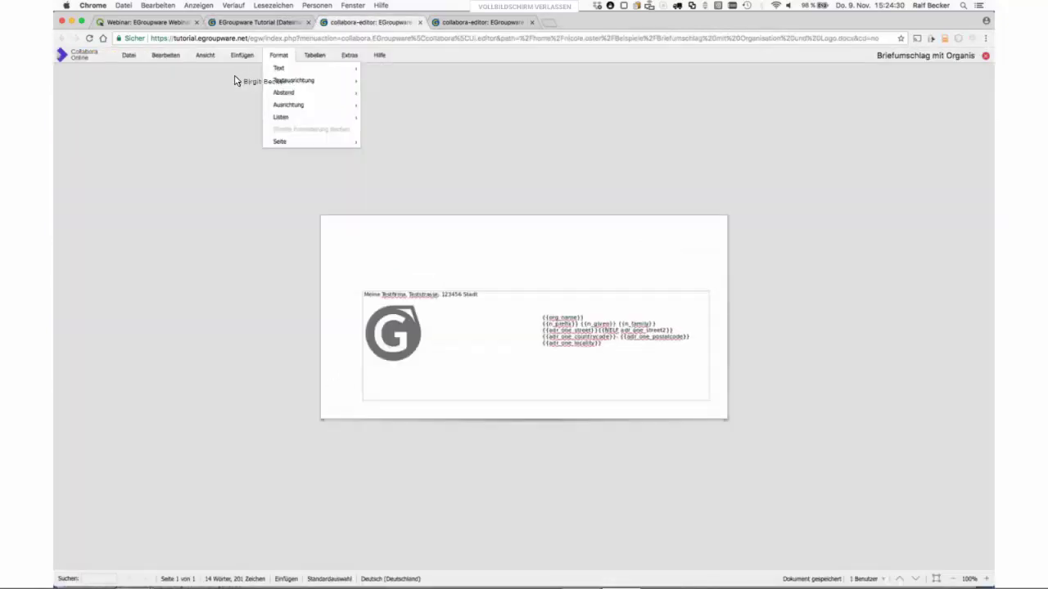
click(129, 58)
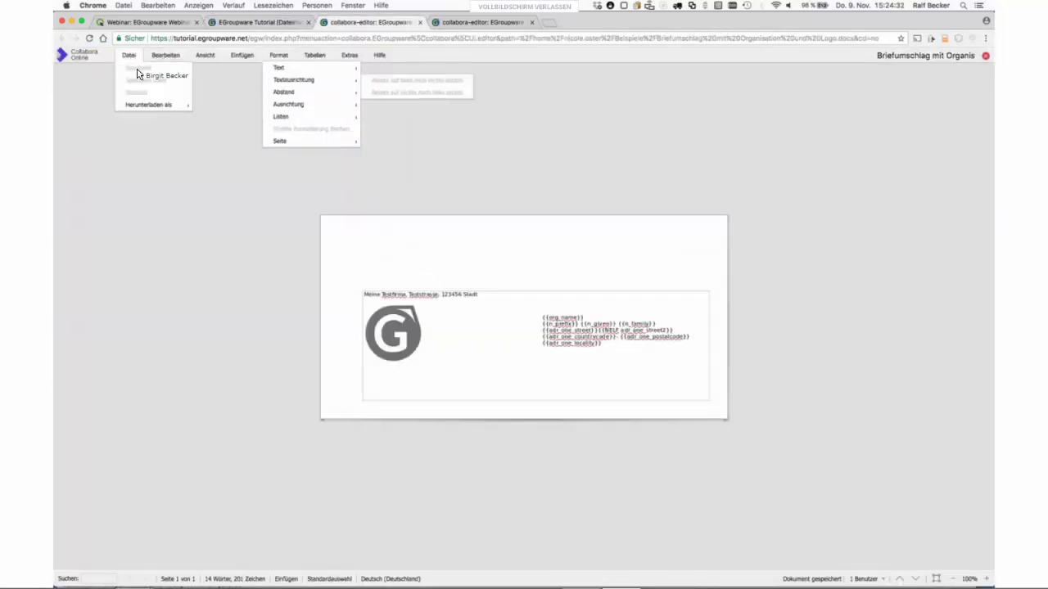
mouse_move(150, 110)
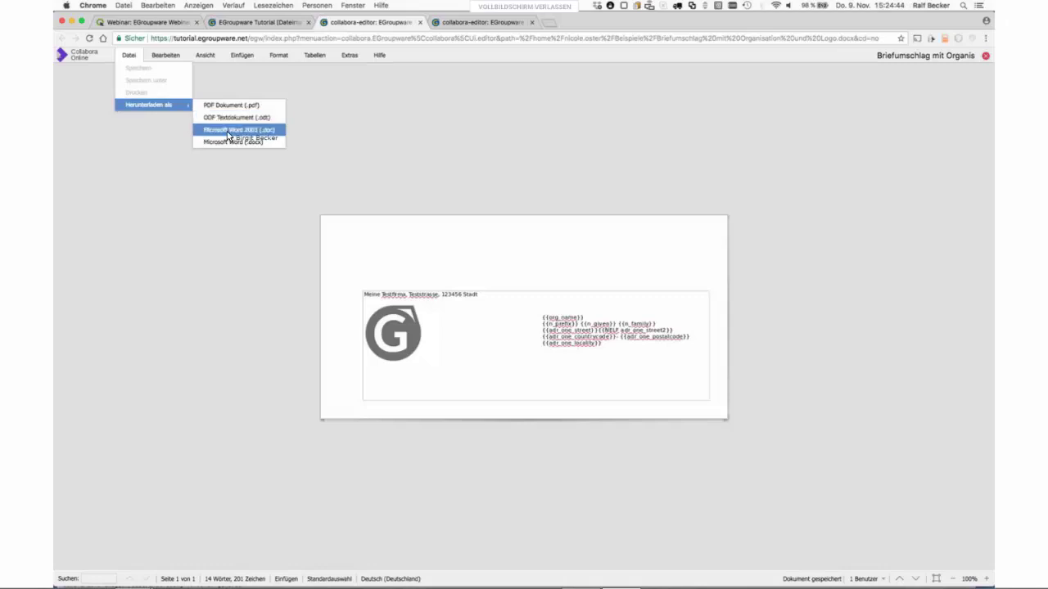
click(238, 130)
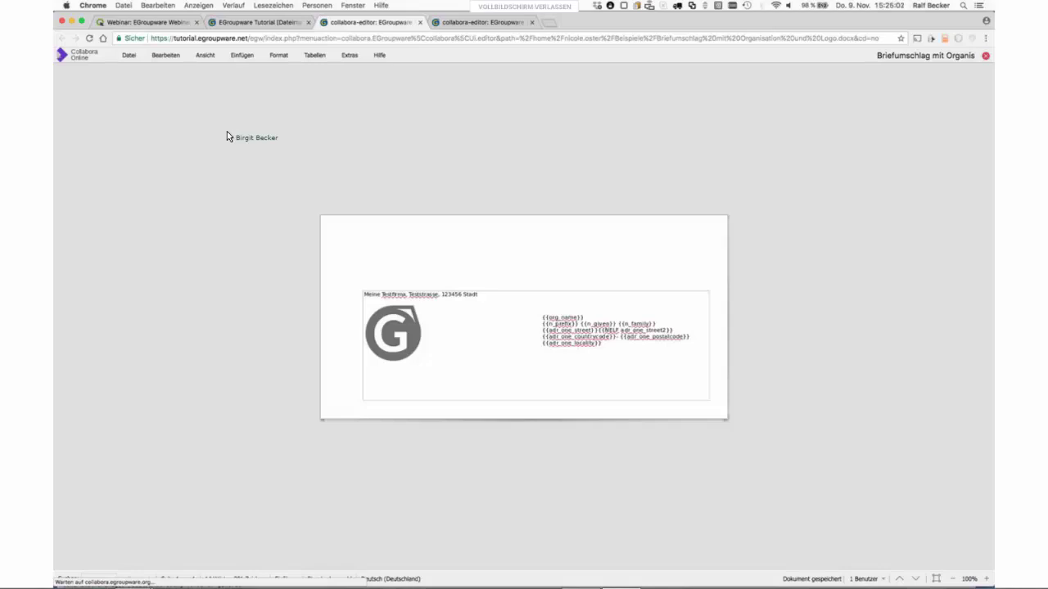
- Close the envelope editor and show the home folder, now listing the 20.1 KB PDF
click(420, 22)
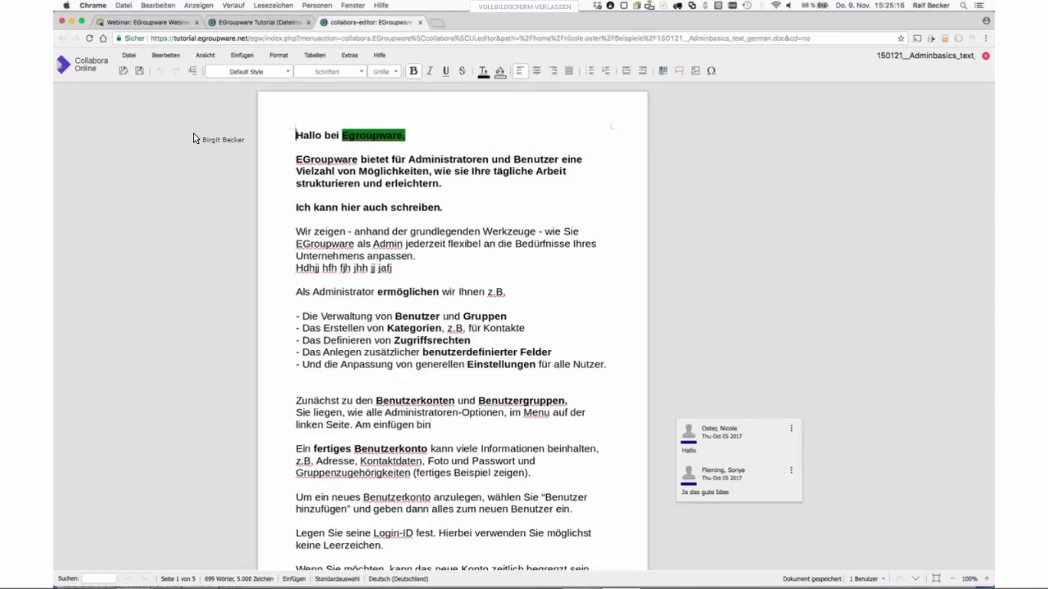
click(255, 23)
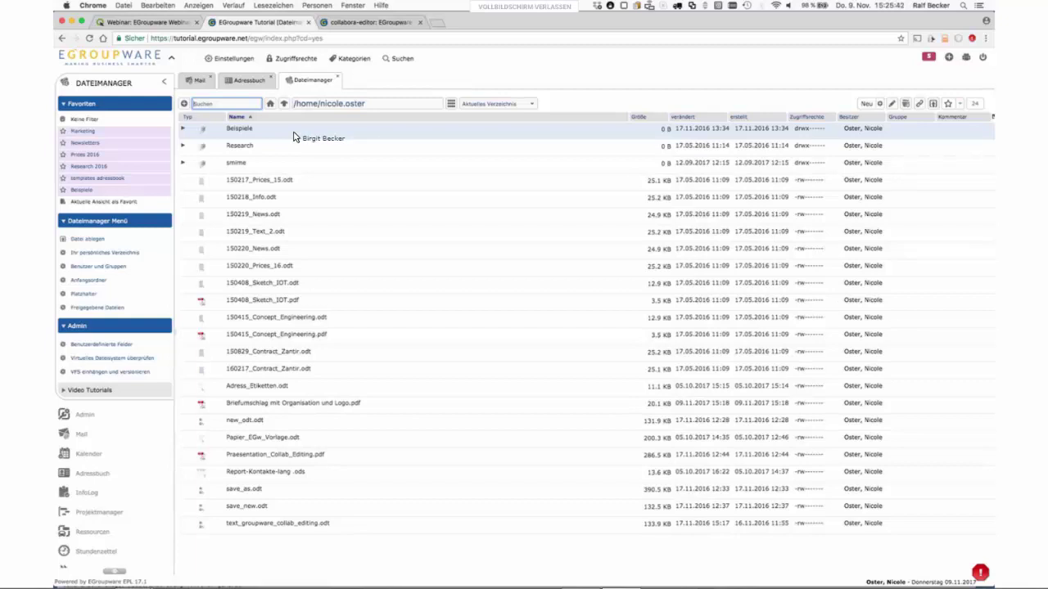
- Create a Writable Share link for the Beispiele folder, copy the link, and close the dialog
right_click(296, 136)
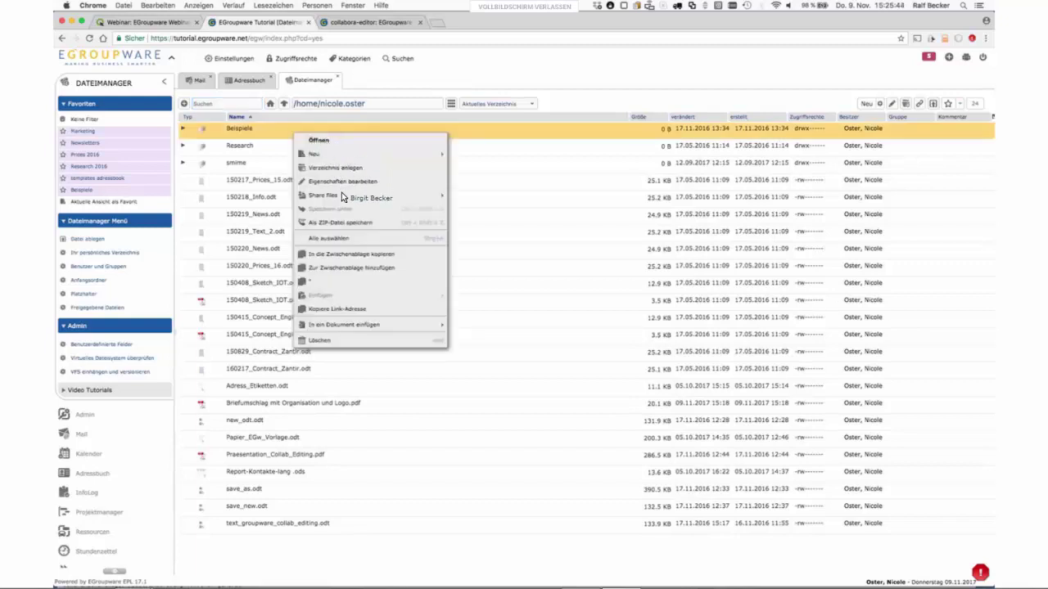
mouse_move(343, 198)
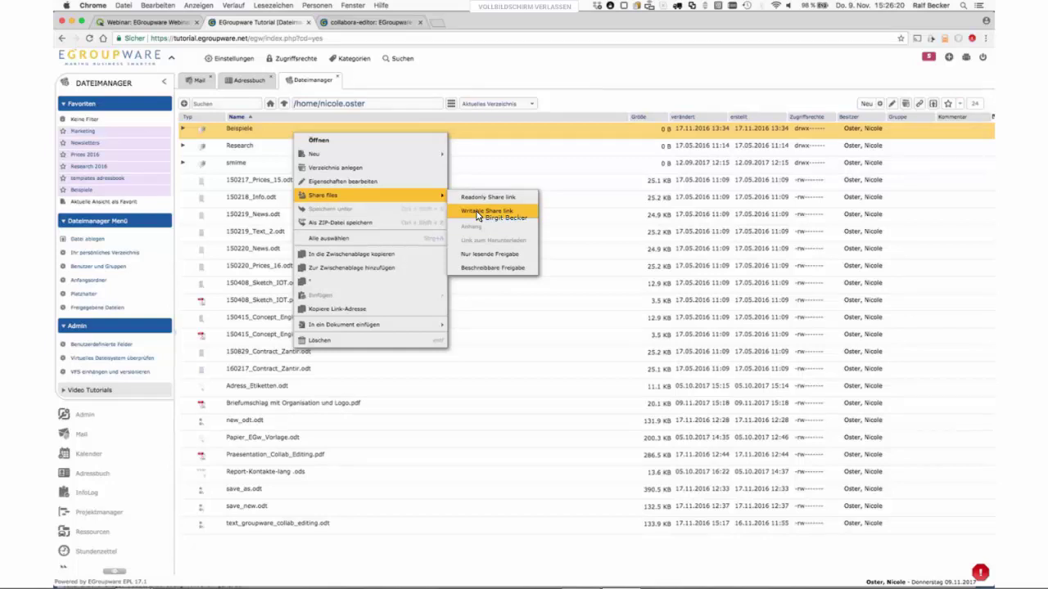
click(476, 211)
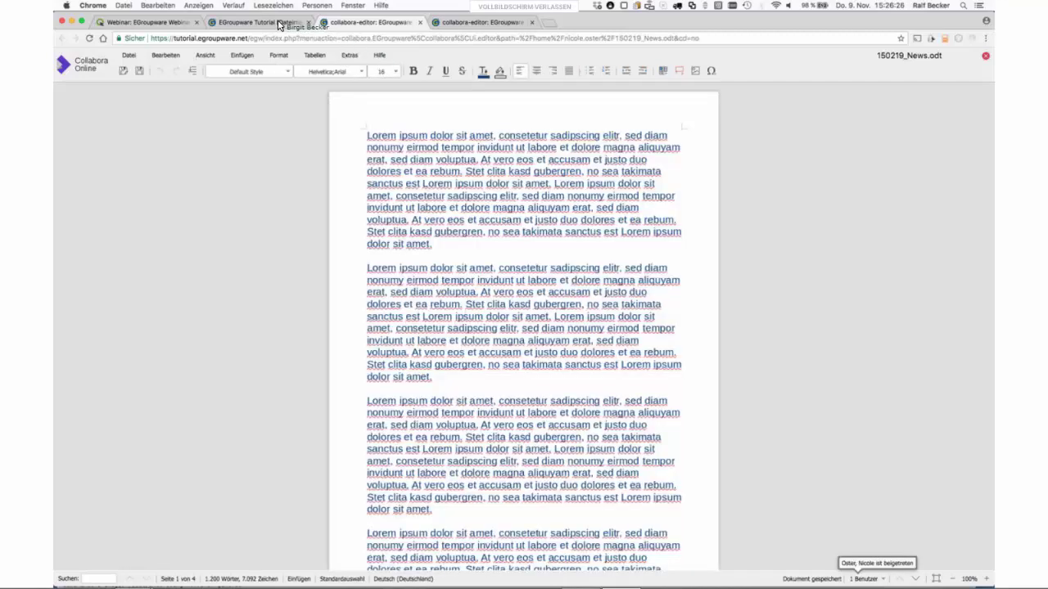
key(ctrl+shift+Tab)
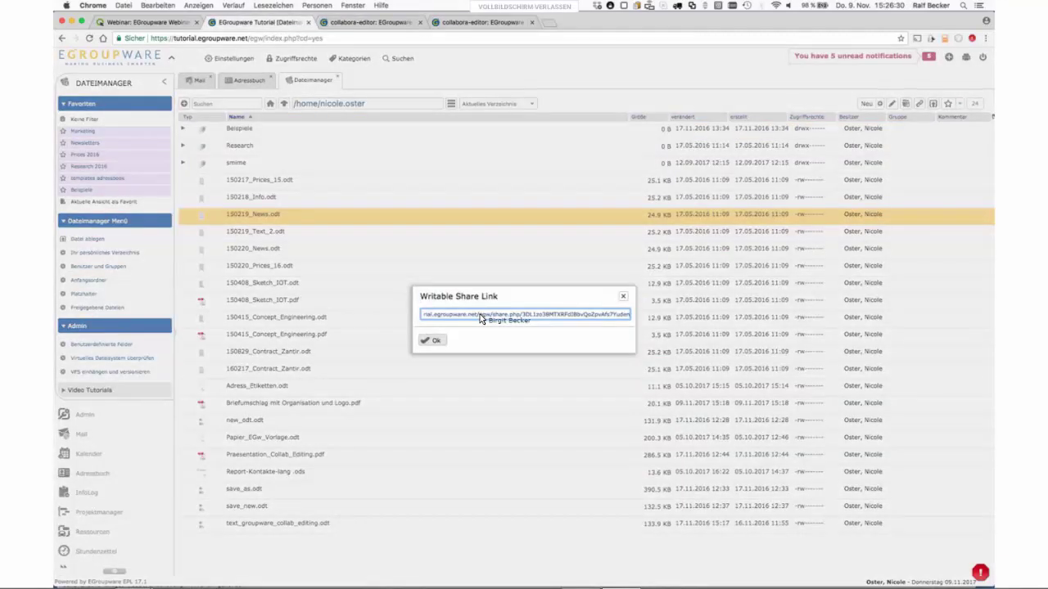
click(480, 314)
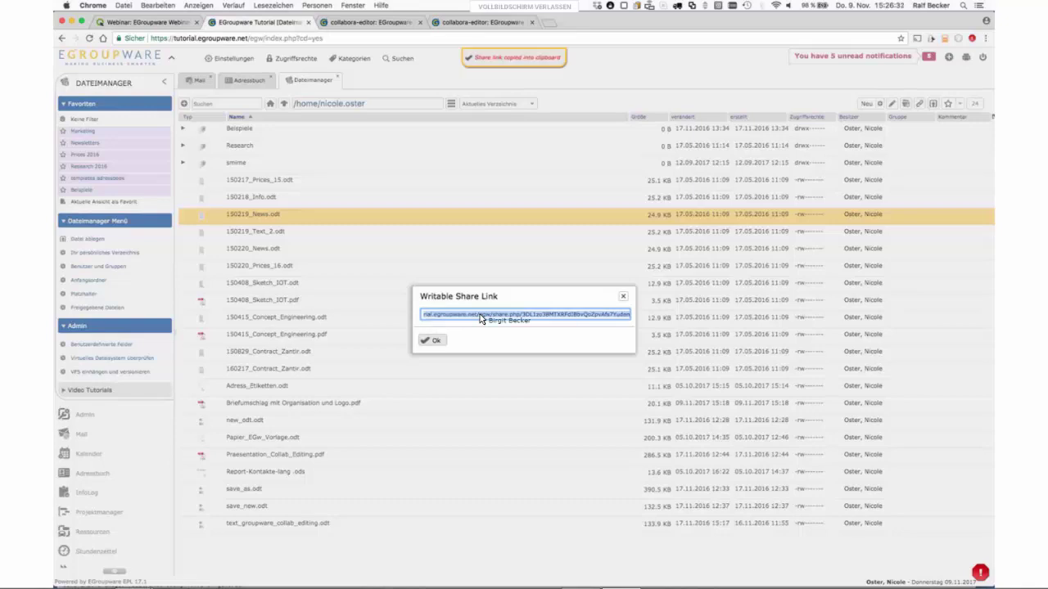
click(435, 340)
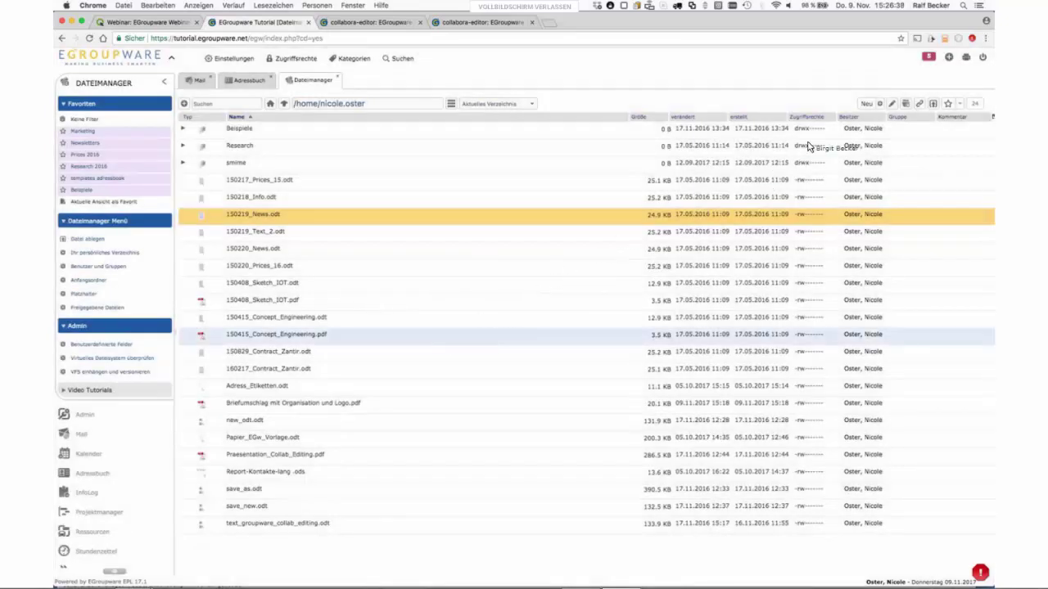
- Load the pasted share link in a new Chrome incognito window
click(986, 37)
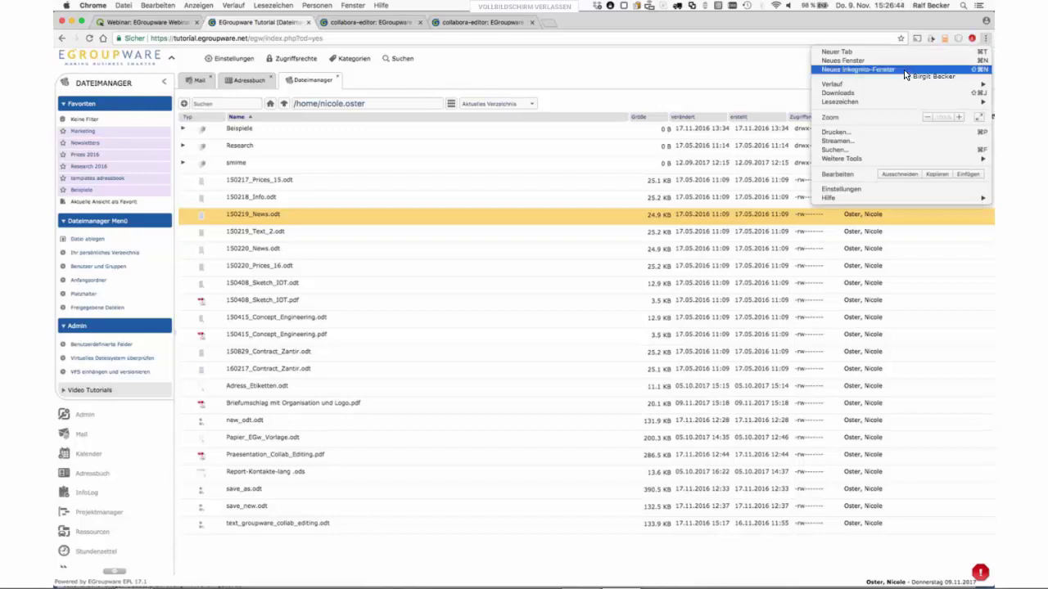
click(905, 70)
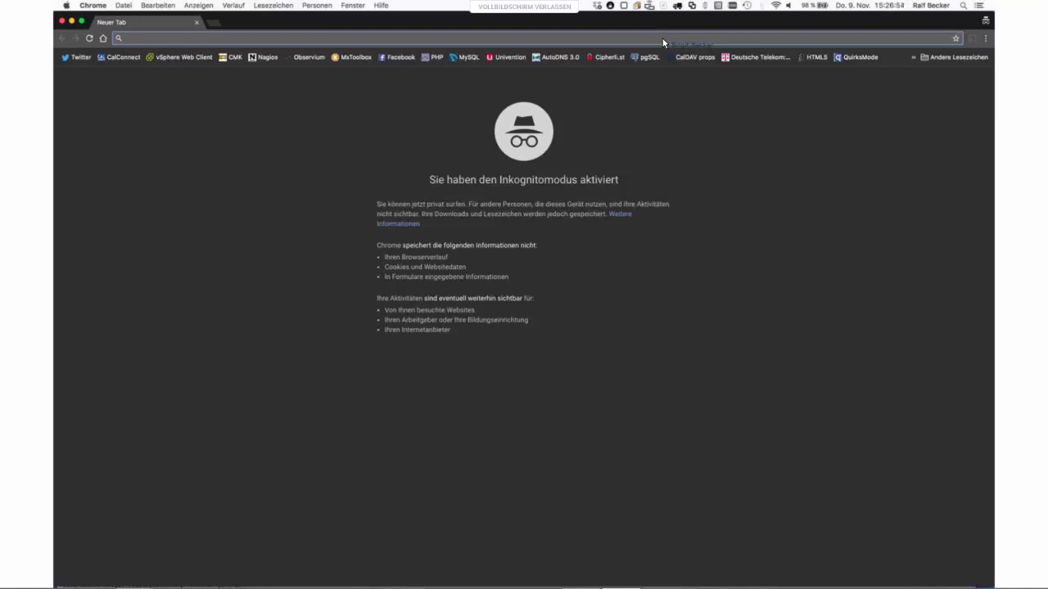
text(√)
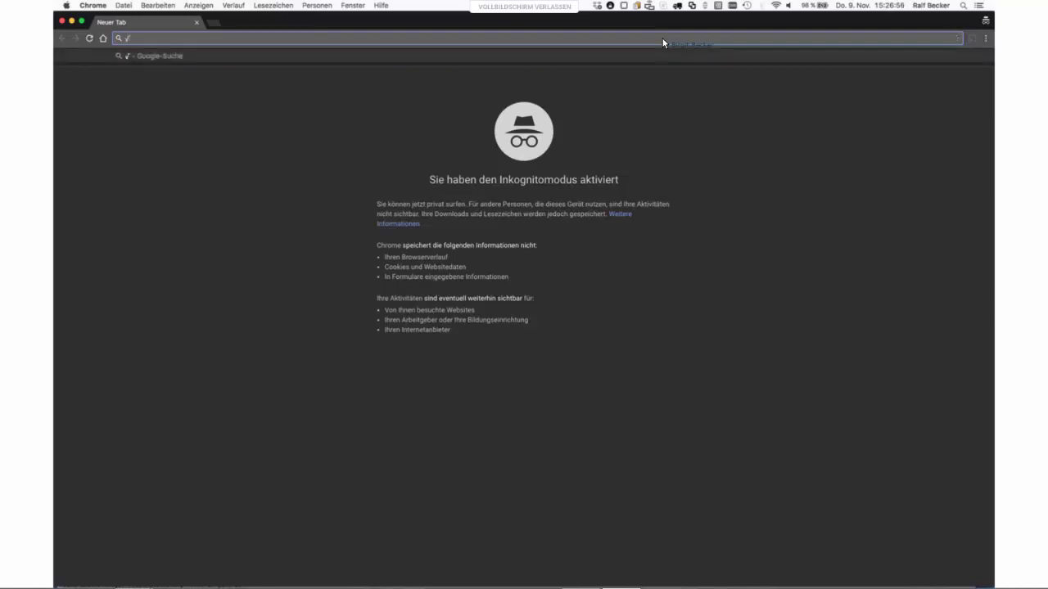
key(BackSpace)
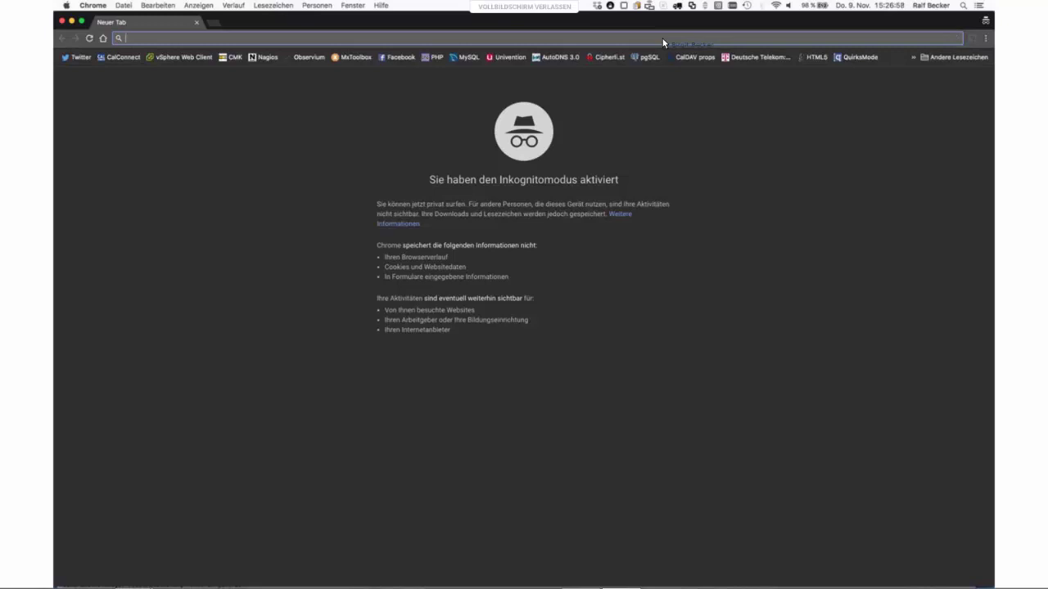
key(super+v)
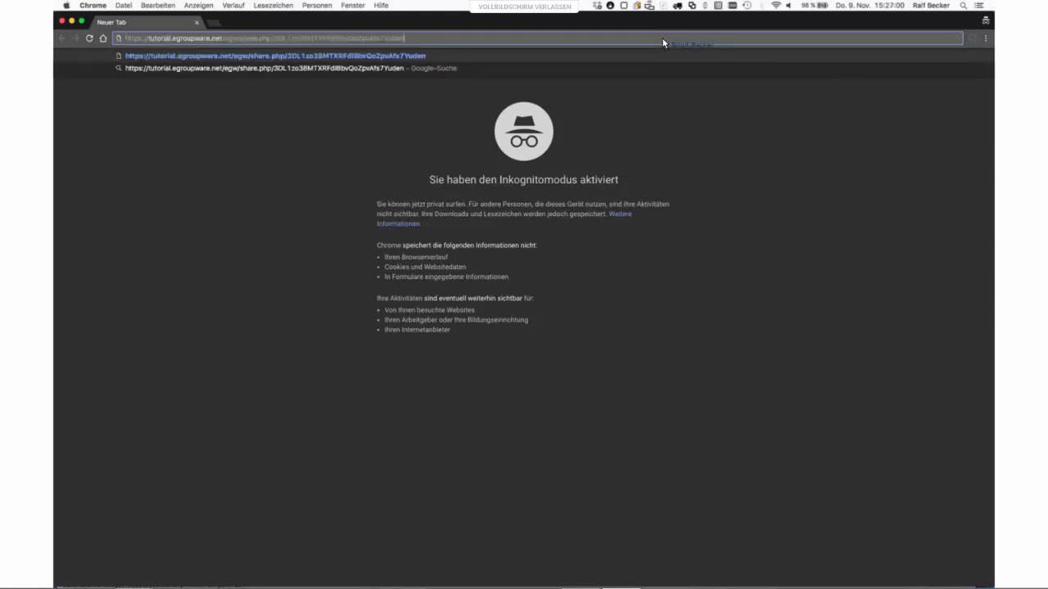
key(Return)
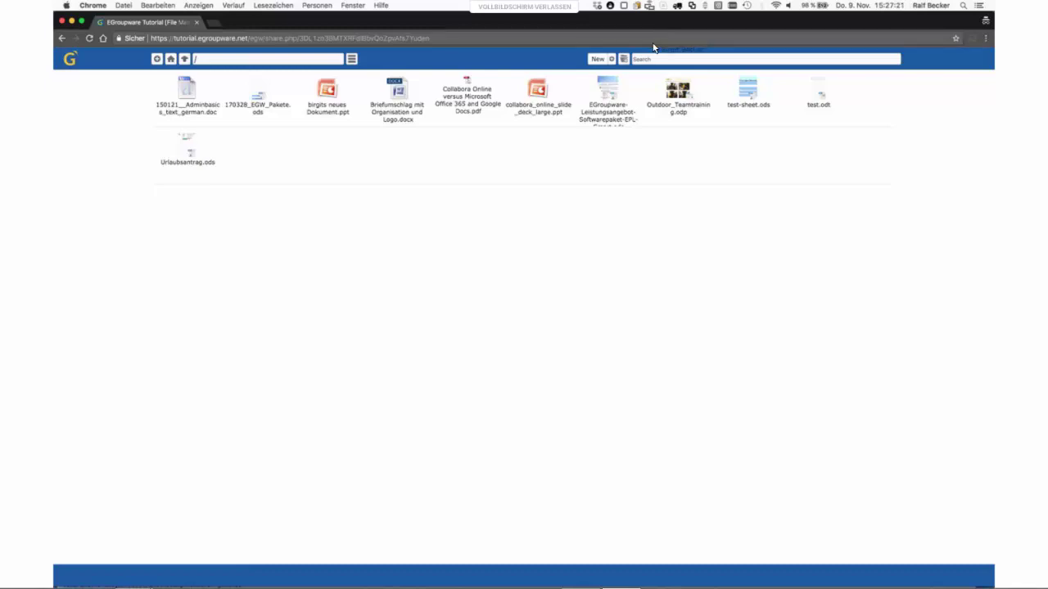
- Open 150121__Adminbasics_text_german.doc from the share and check the '2 Benutzer' editing list
click(191, 118)
double_click(190, 115)
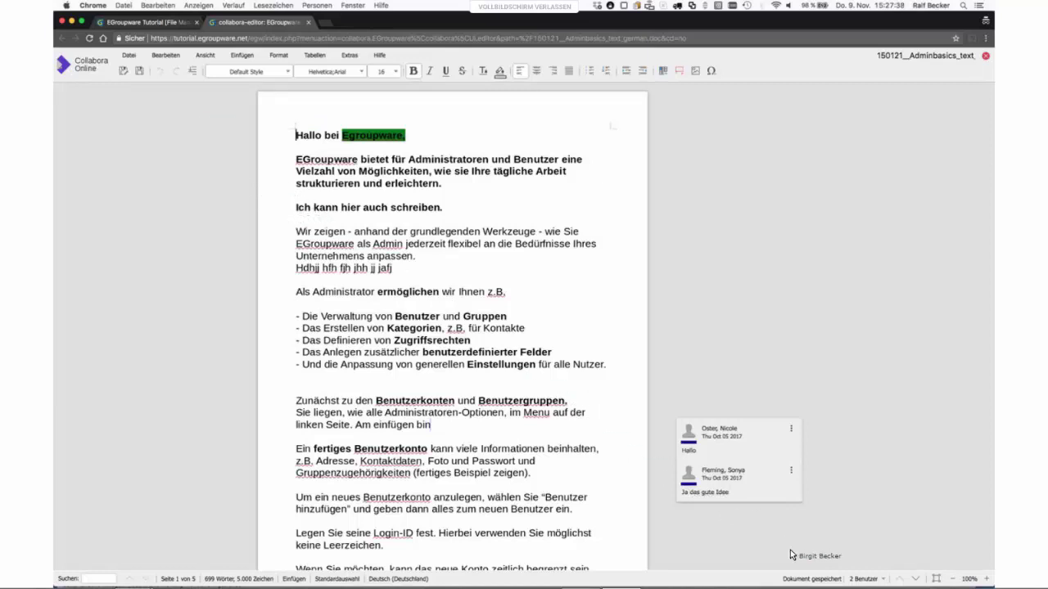
click(877, 579)
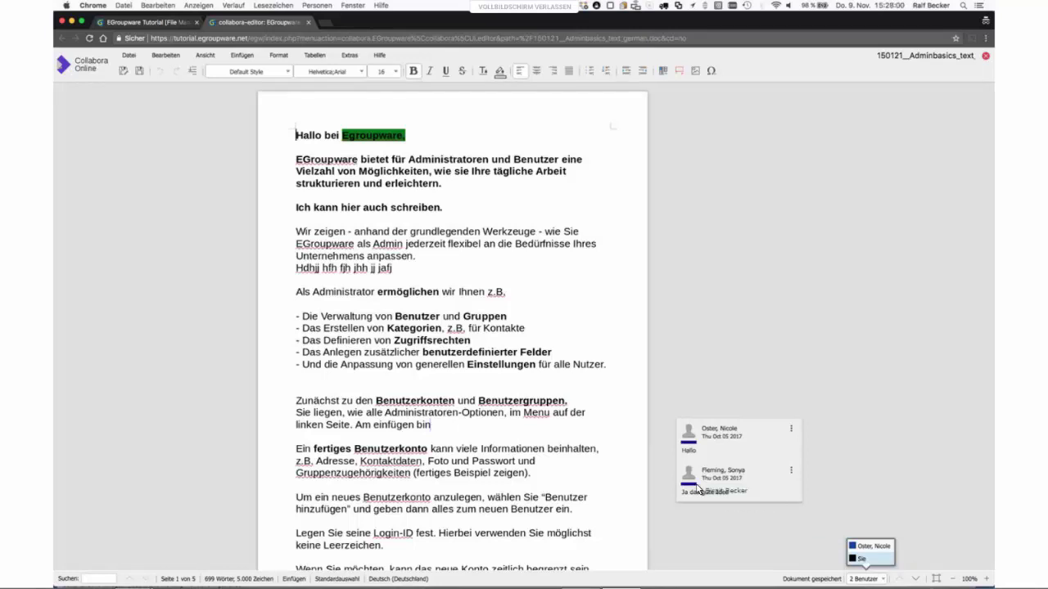
- Insert a new paragraph after "Unternehmens anpassen." containing the test text "Öfeqöefei öö"
click(429, 258)
key(Return)
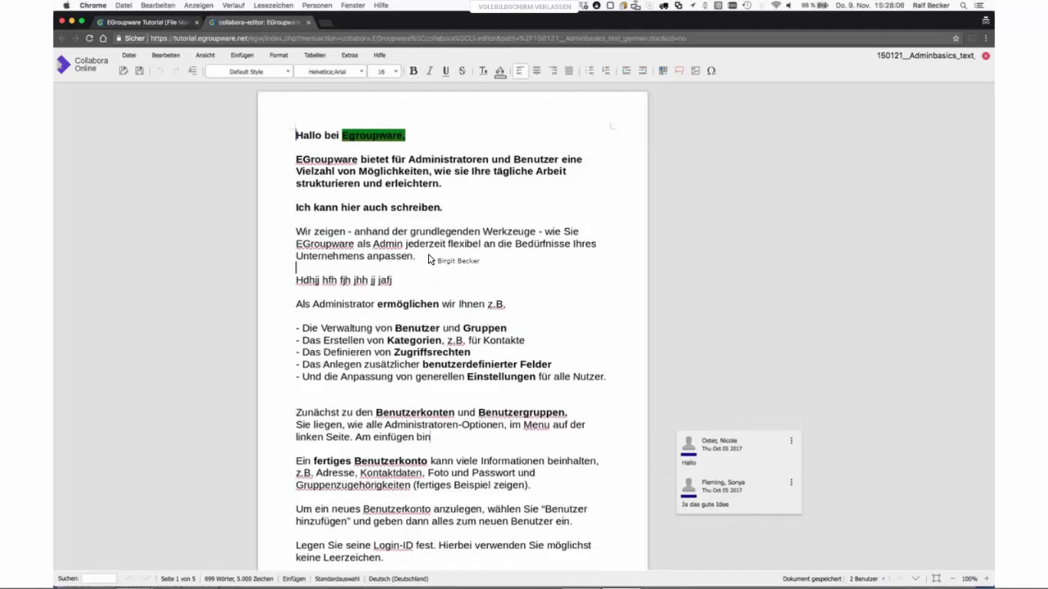
text(Öfeqöefei   öö)
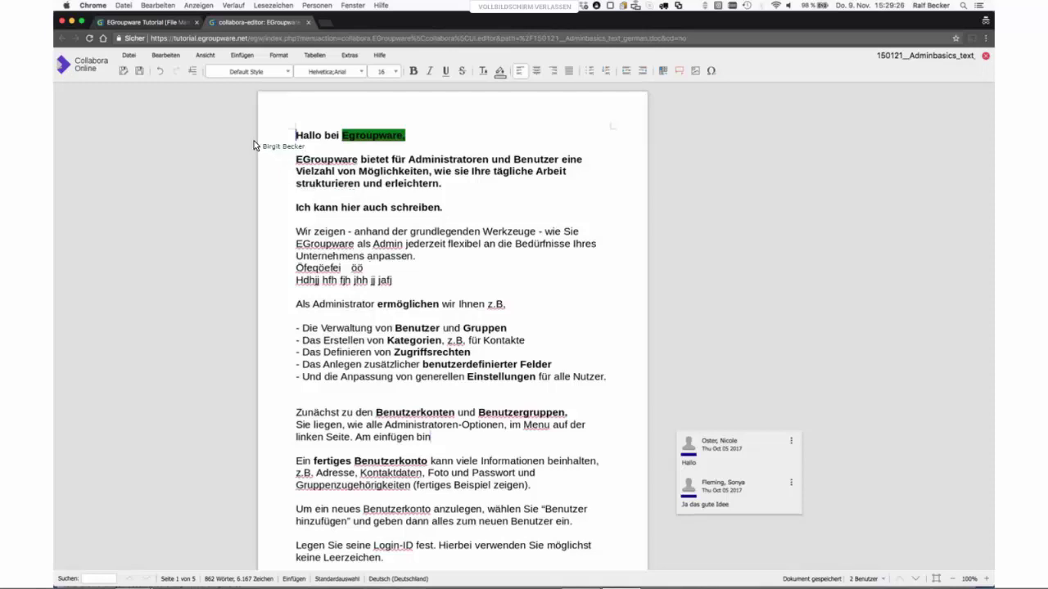
- Turn on Bearbeiten > Änderungen verfolgen > Aufzeichnen to record changes
click(175, 56)
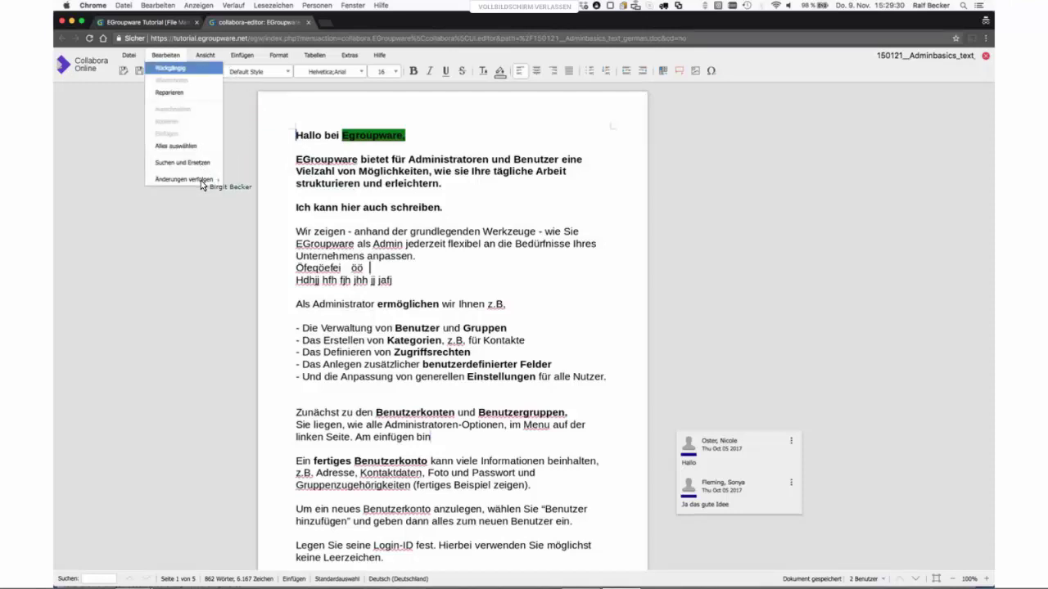
mouse_move(201, 182)
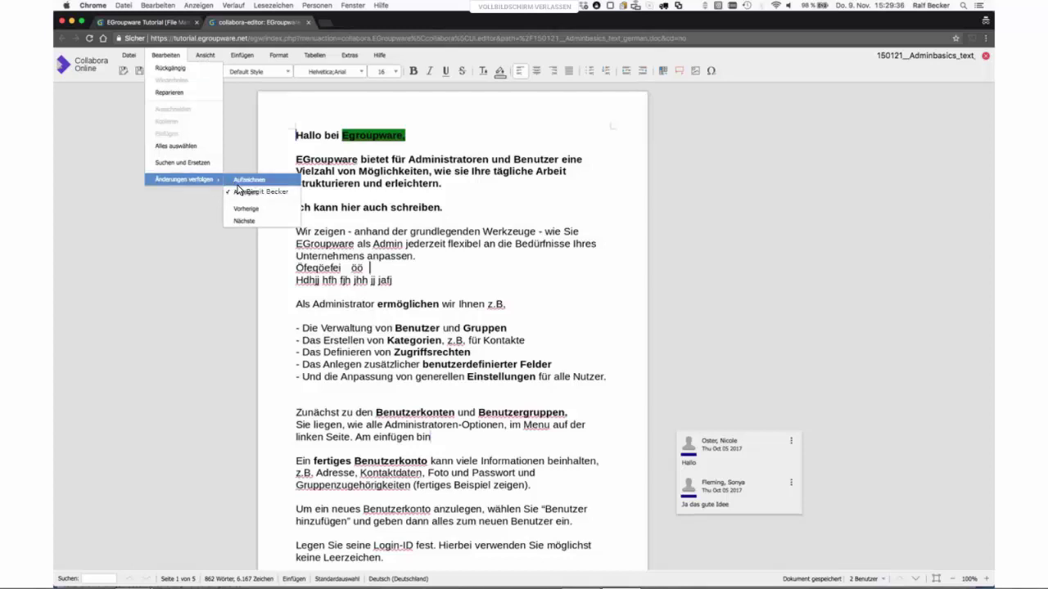
click(236, 180)
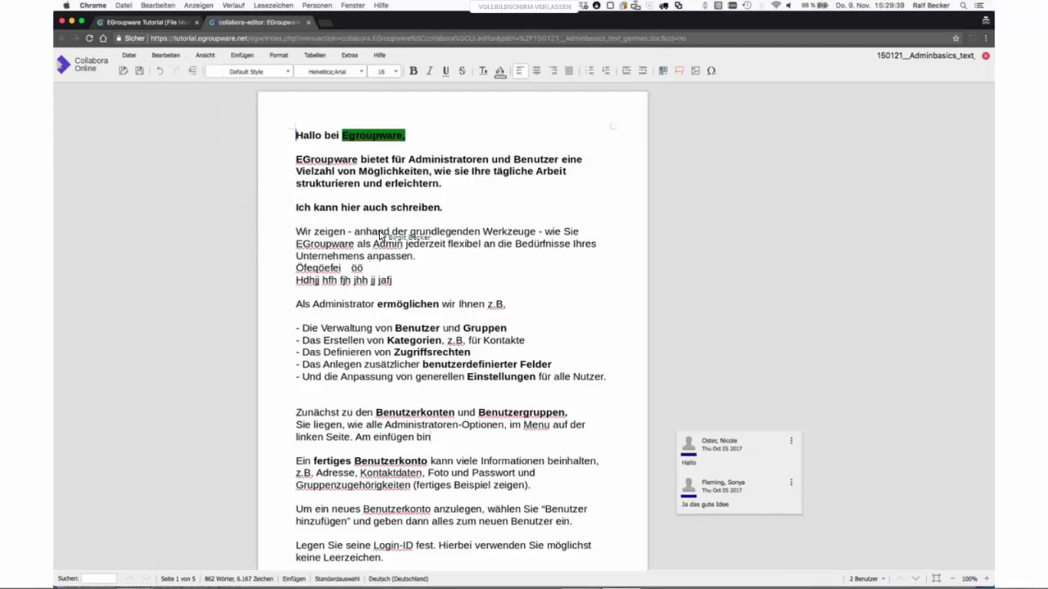
- Add three lines of test text as tracked insertions, then close the document
text(hhcjd)
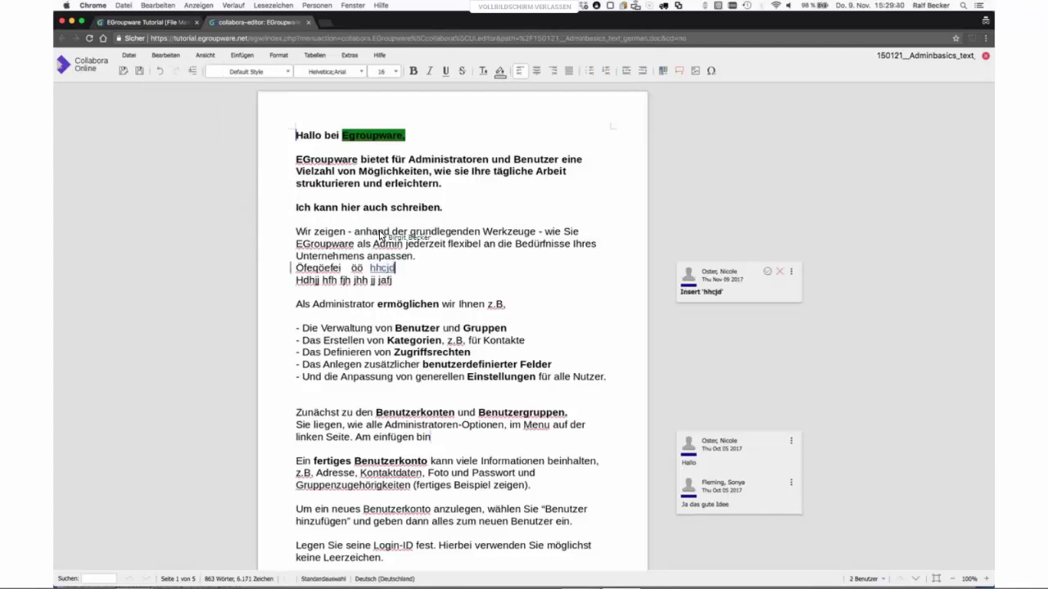
text(dh)
key(Return)
text(hfhagjghgjaf)
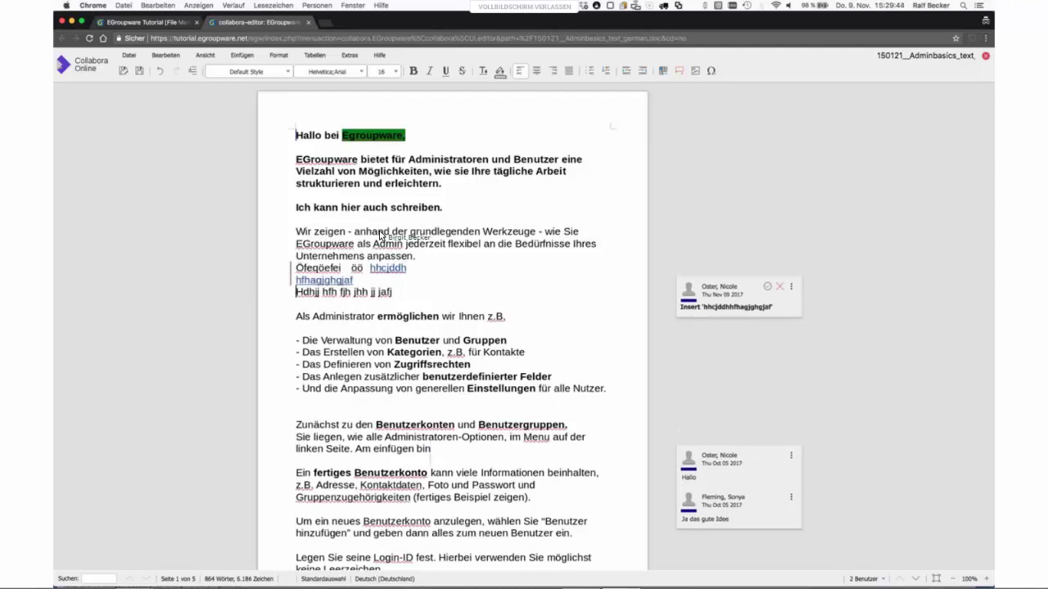
key(Return)
text(h)
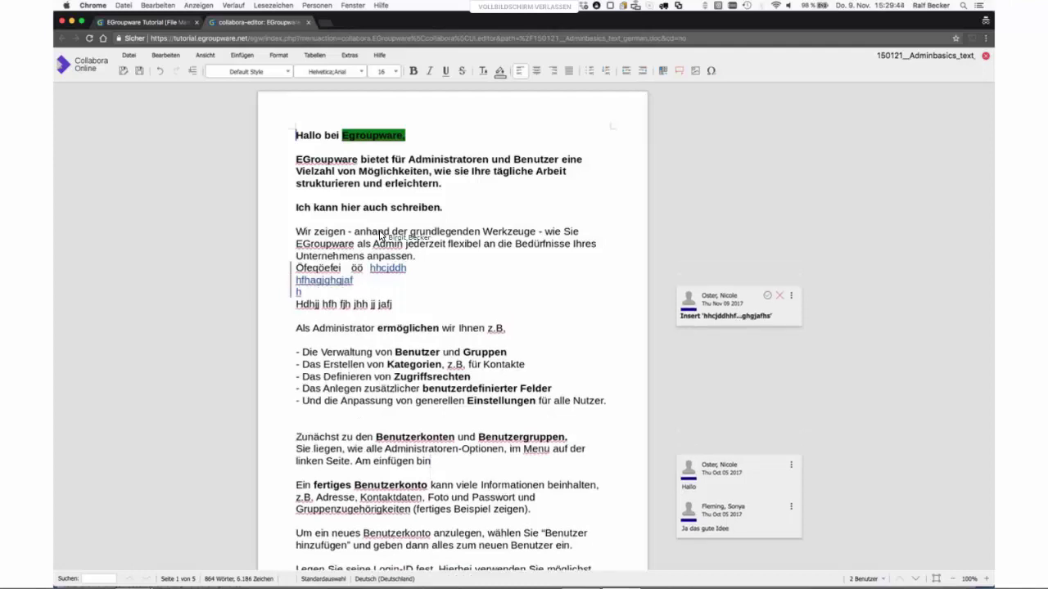
text(sjahhakka)
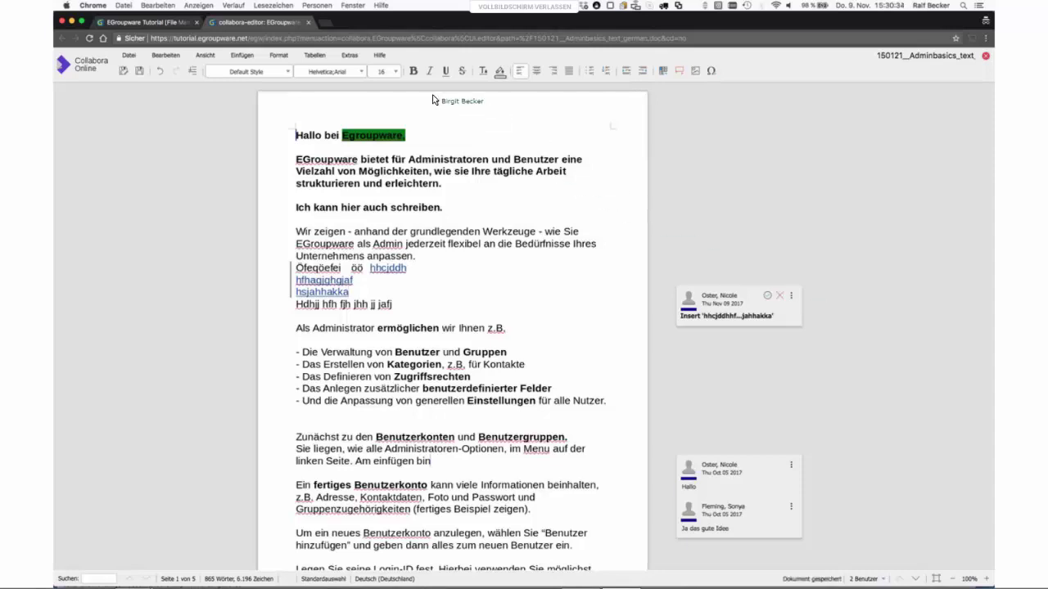
click(308, 23)
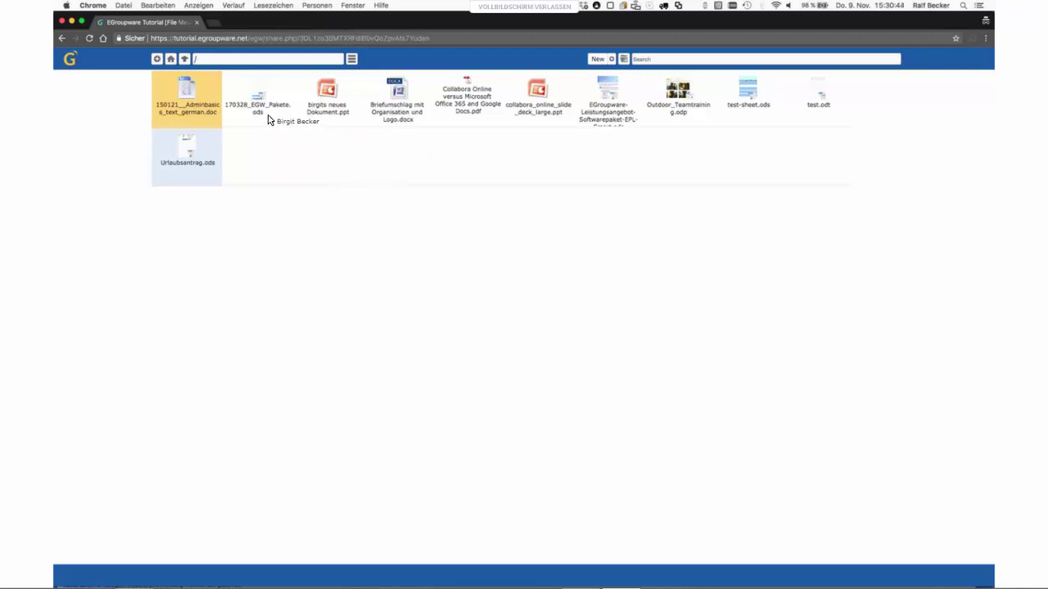
- Open Urlaubsantrag.ods, try saving a copy as XLSX, and dismiss the permission error
double_click(201, 169)
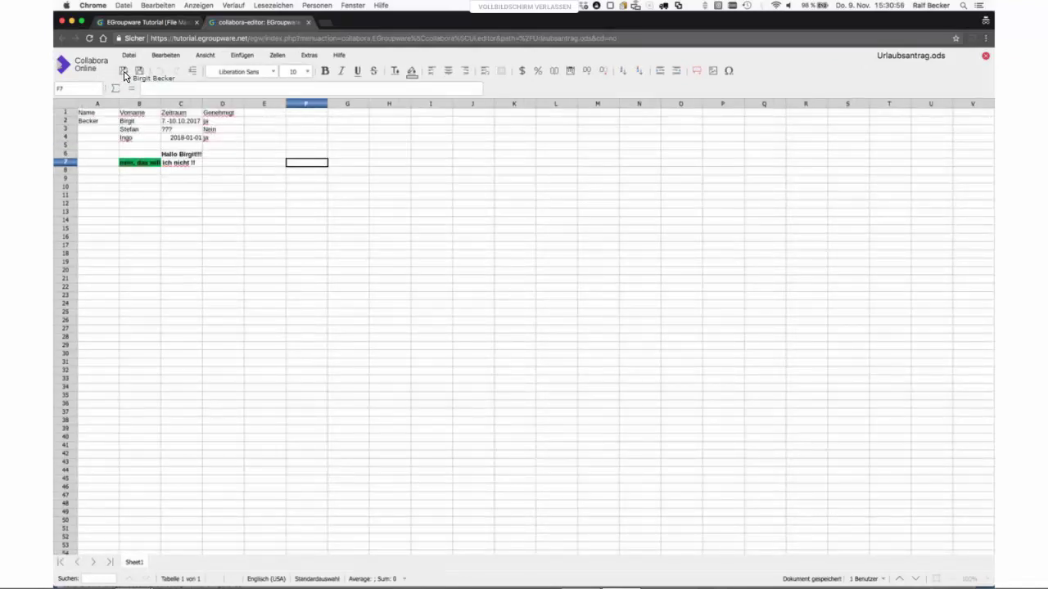
click(124, 71)
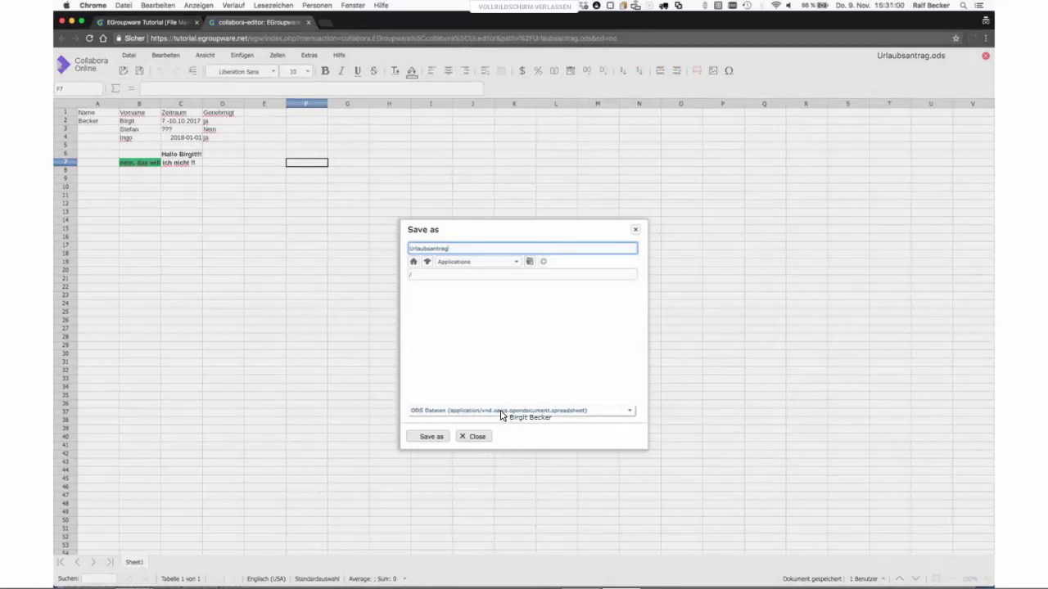
click(496, 410)
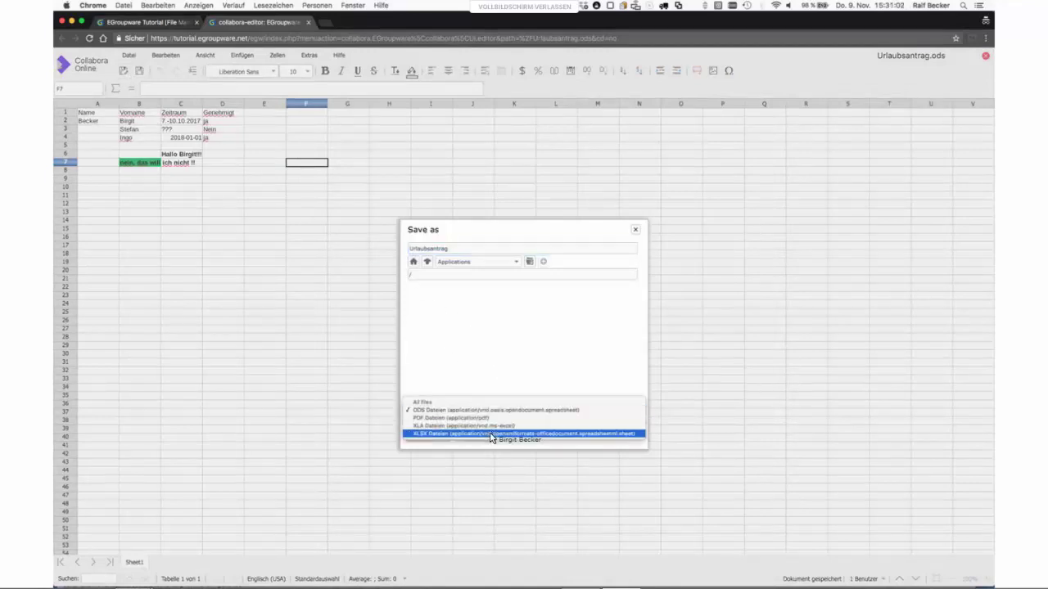
click(491, 435)
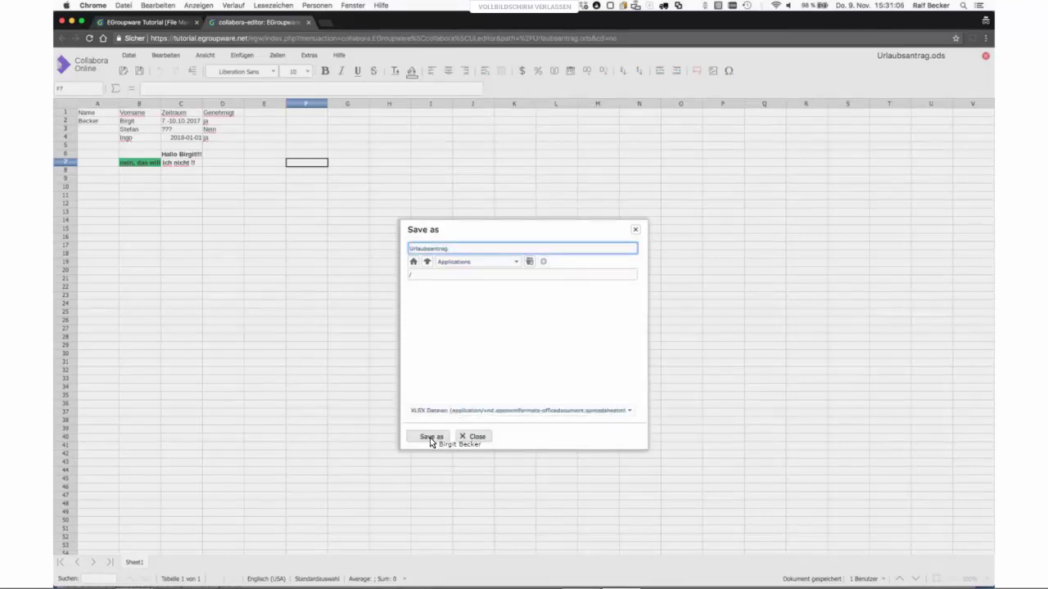
click(431, 439)
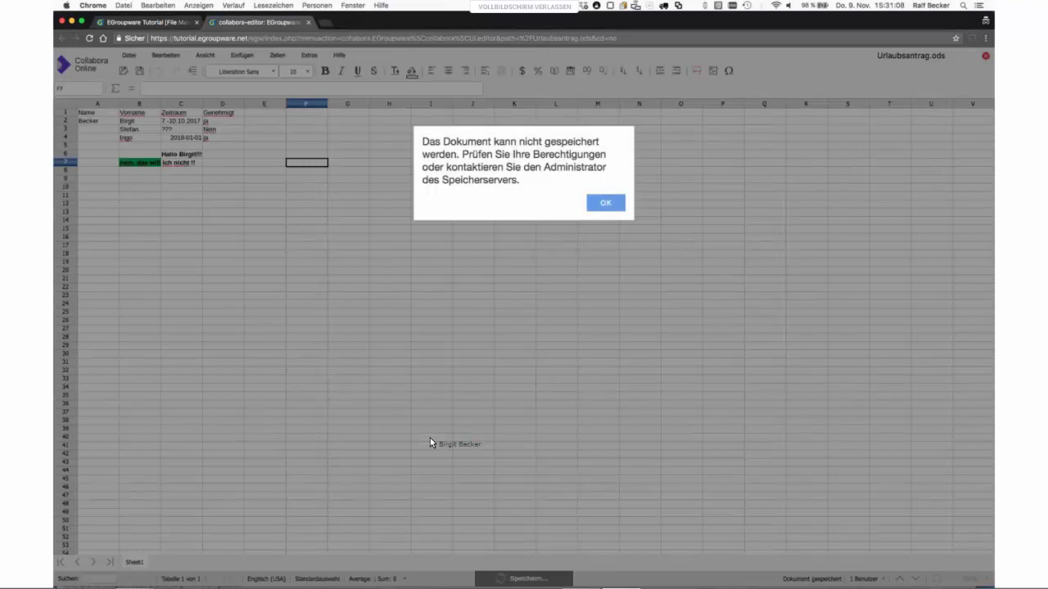
click(604, 204)
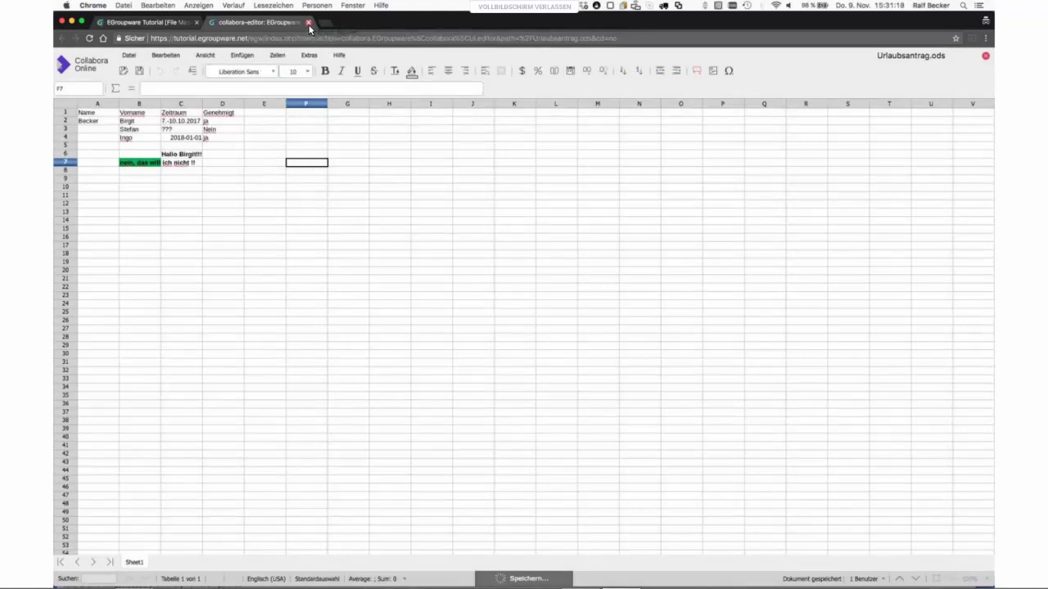
- Close the spreadsheet editor and create a new (.xlsx) MS Excel spreadsheet named 'neues Excel'
click(308, 23)
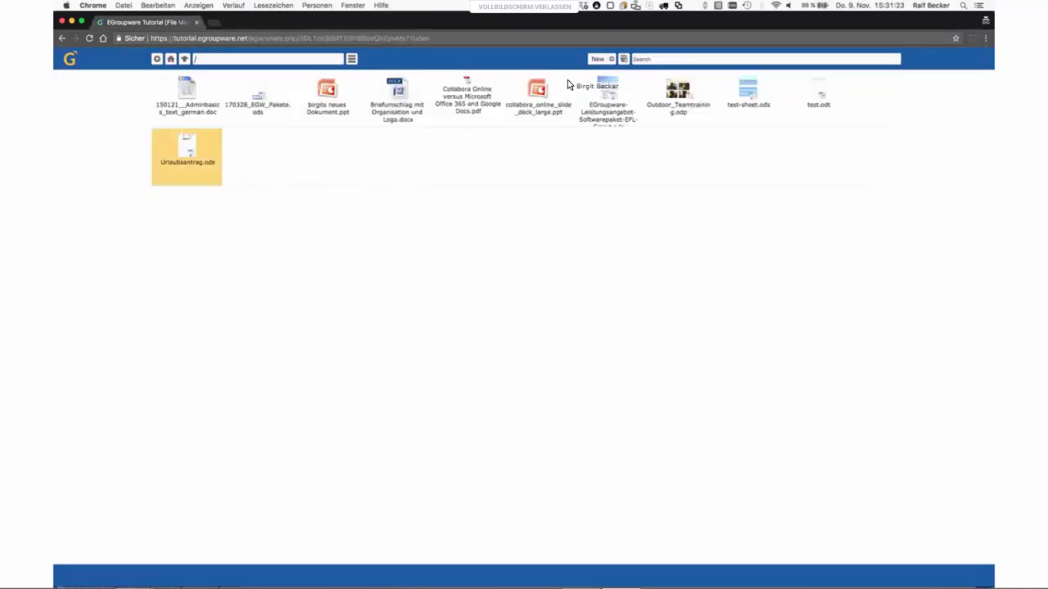
click(611, 59)
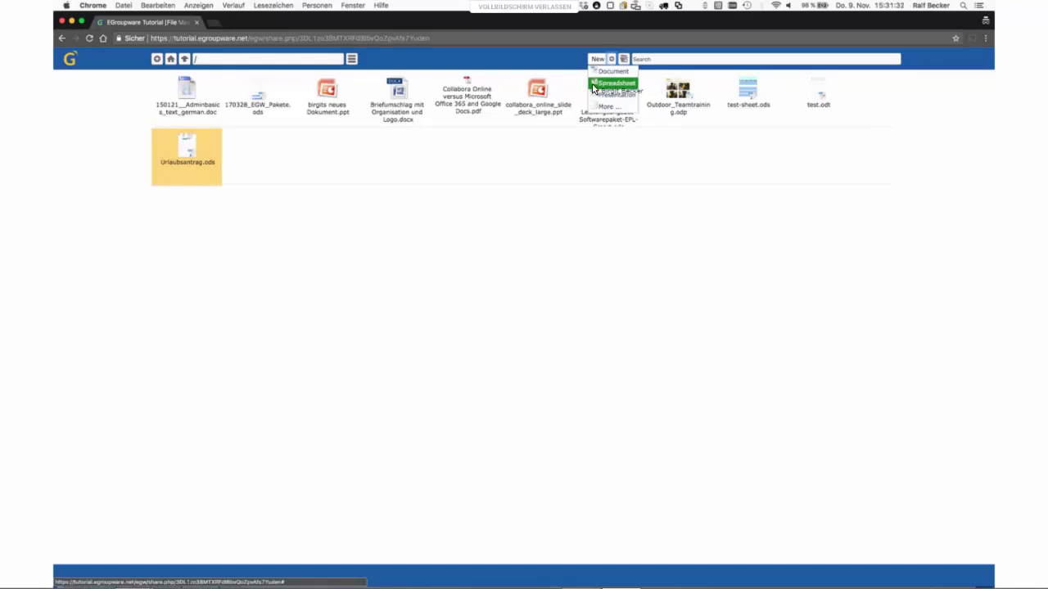
click(595, 84)
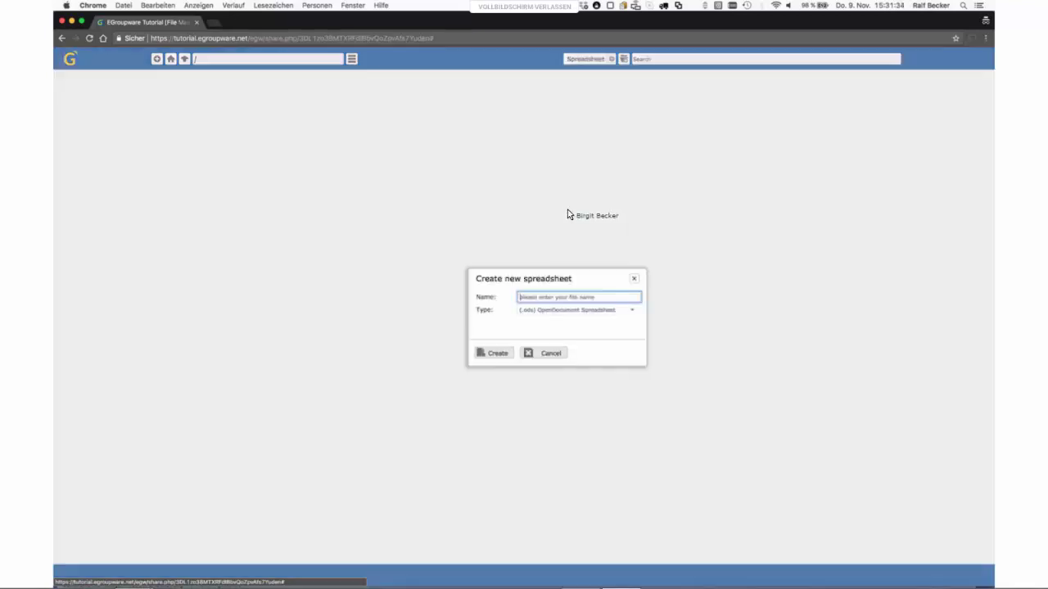
click(568, 312)
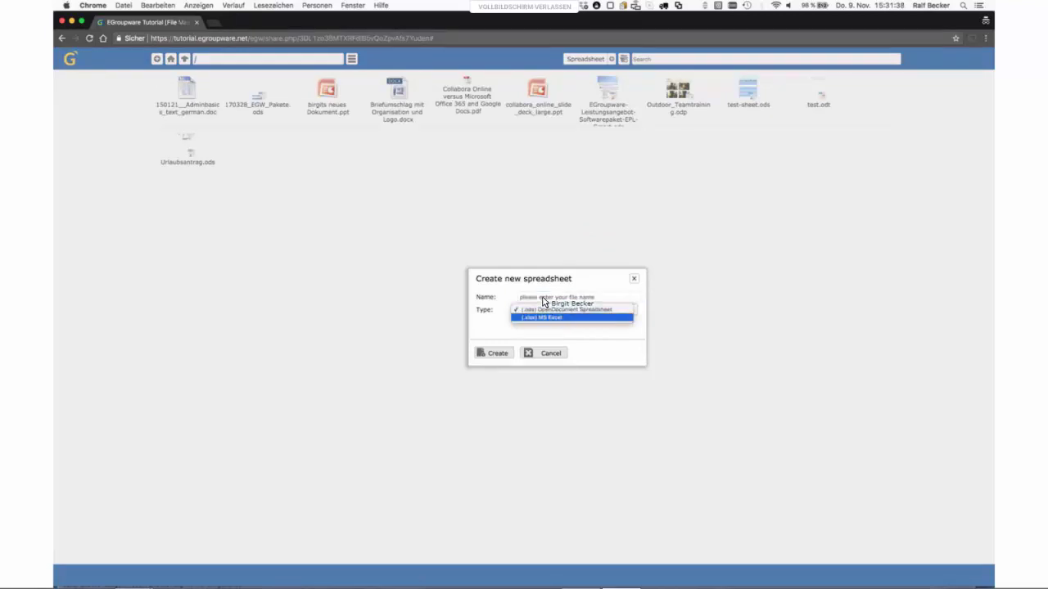
click(543, 300)
click(542, 299)
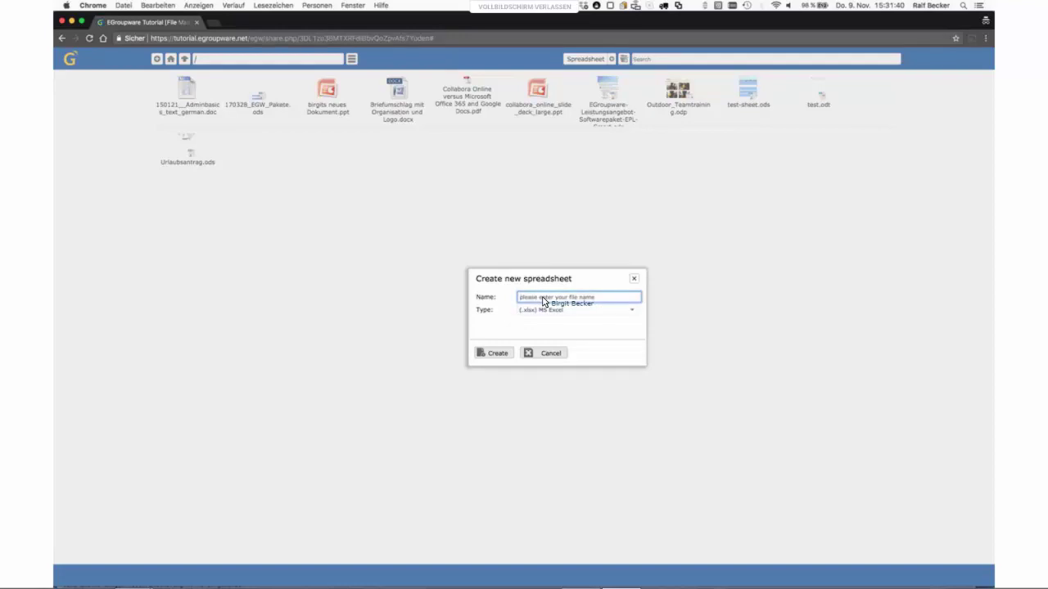
text(new)
text(s Excel)
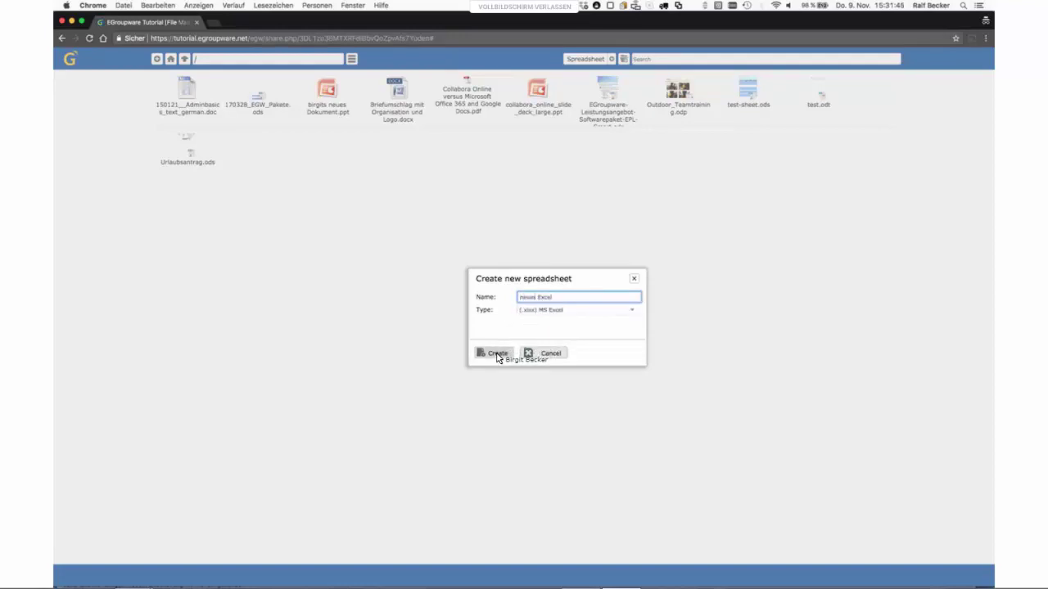
click(496, 353)
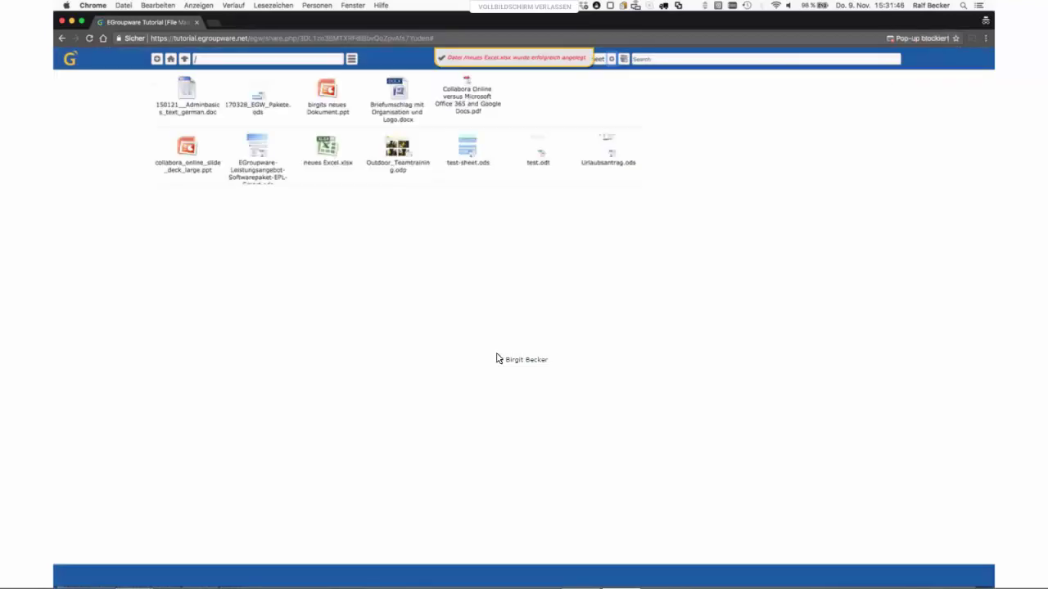
- Open neues Excel.xlsx in the online editor, then close it again
click(327, 149)
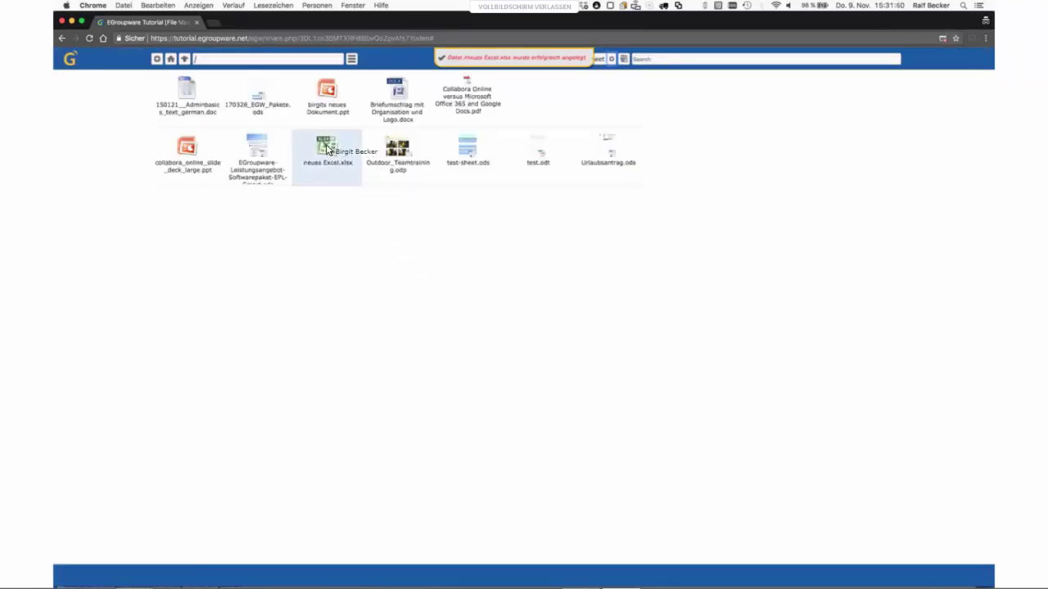
double_click(328, 149)
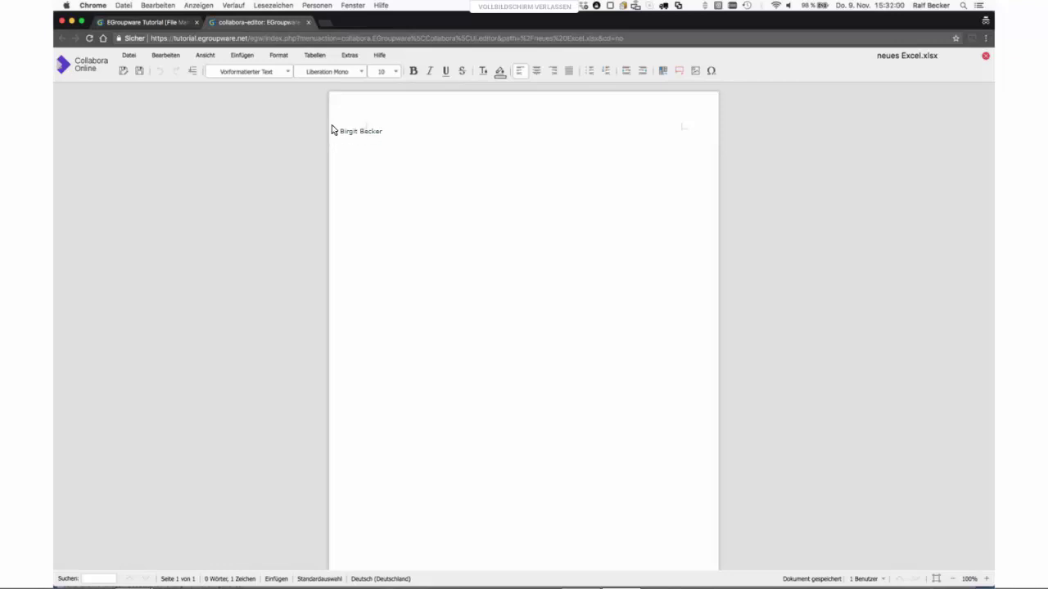
click(308, 22)
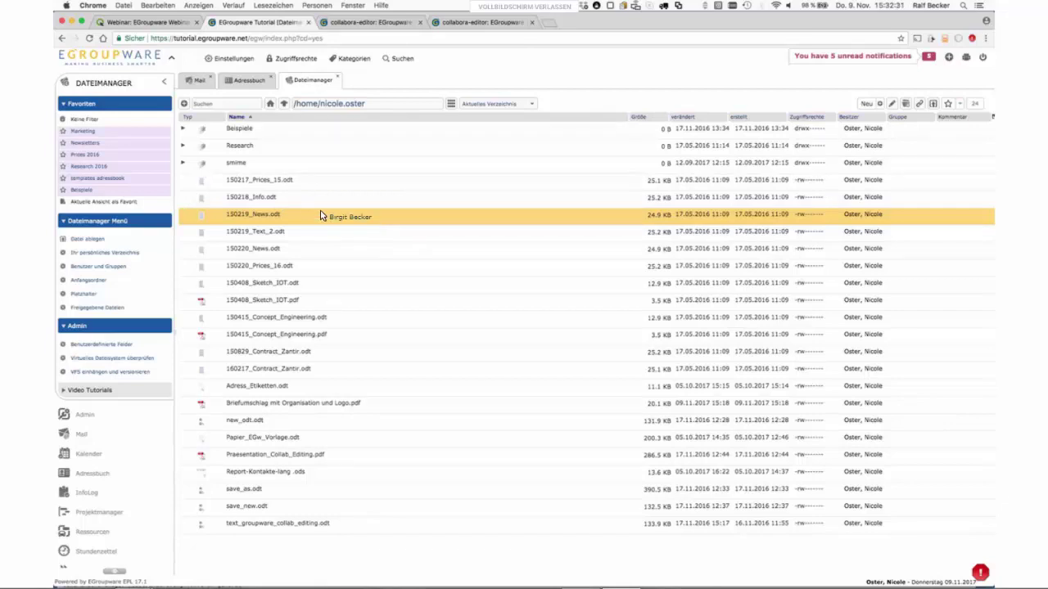
- Expand Beispiele, then view and dismiss the context menu of 170328_EGW_Pakete.ods
click(183, 131)
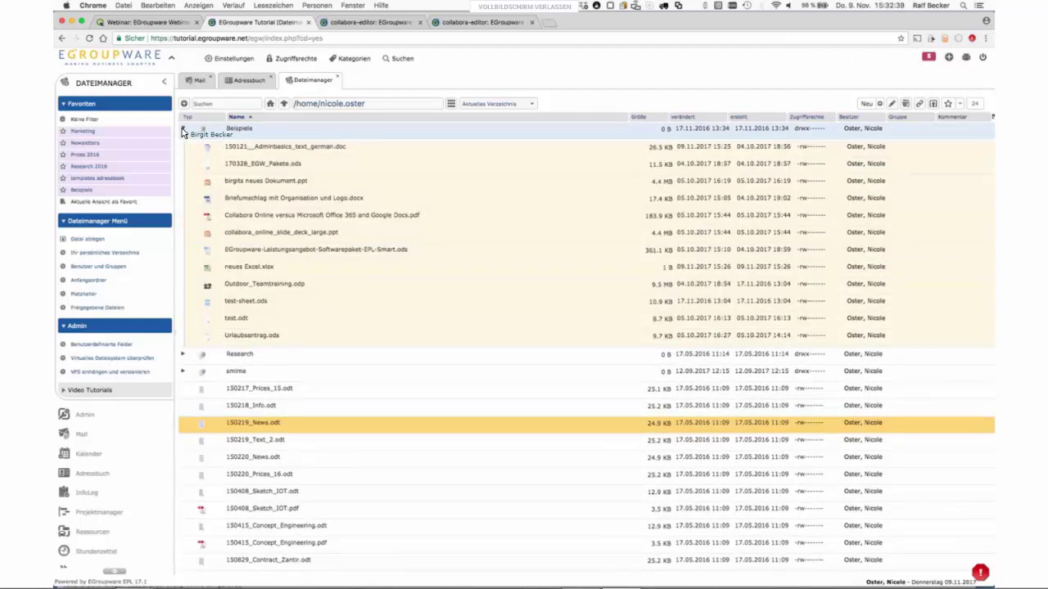
click(316, 167)
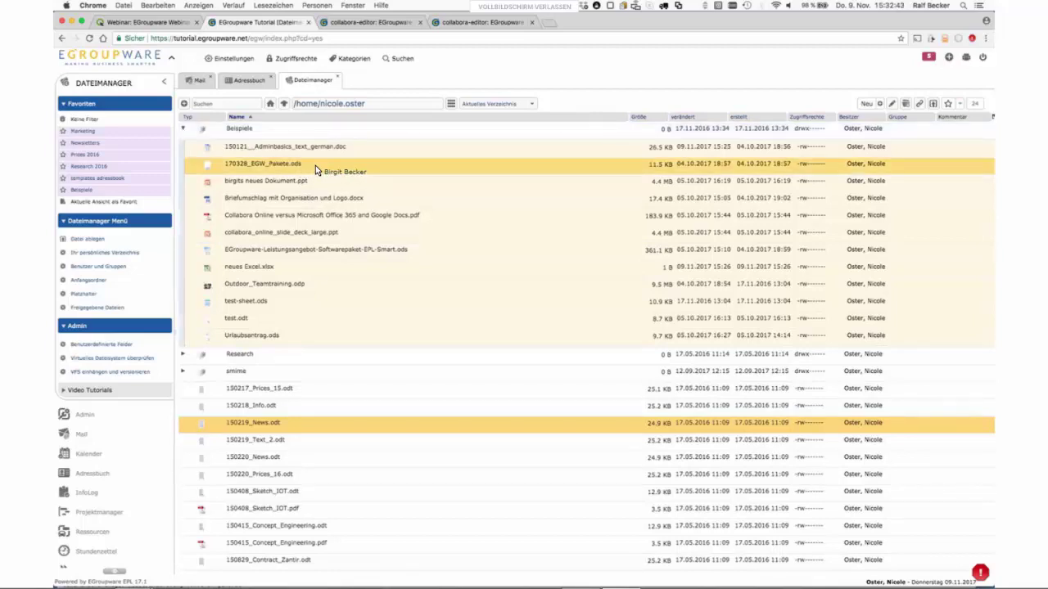
right_click(315, 168)
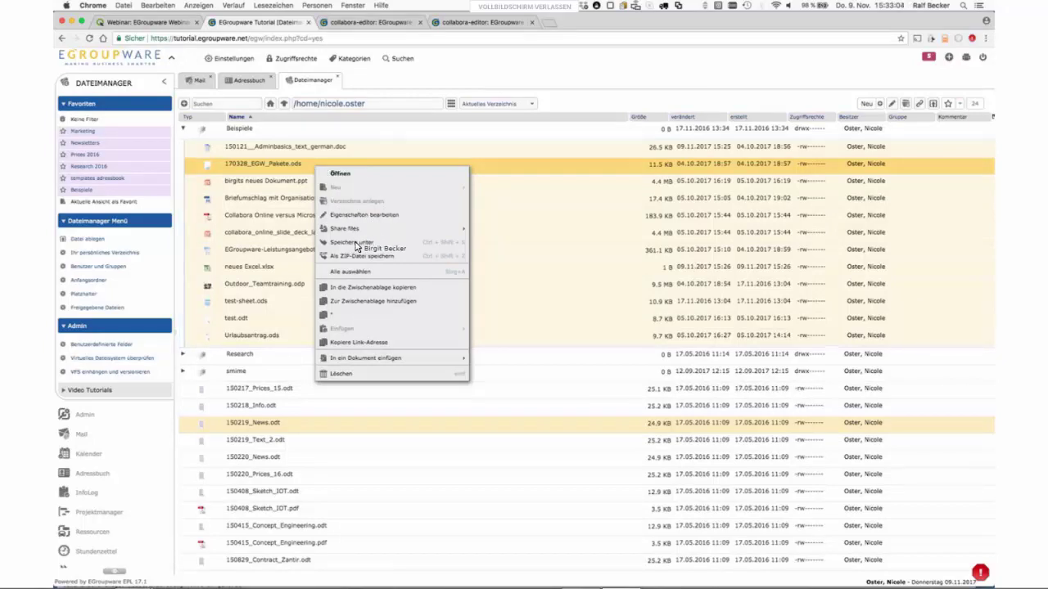
mouse_move(355, 242)
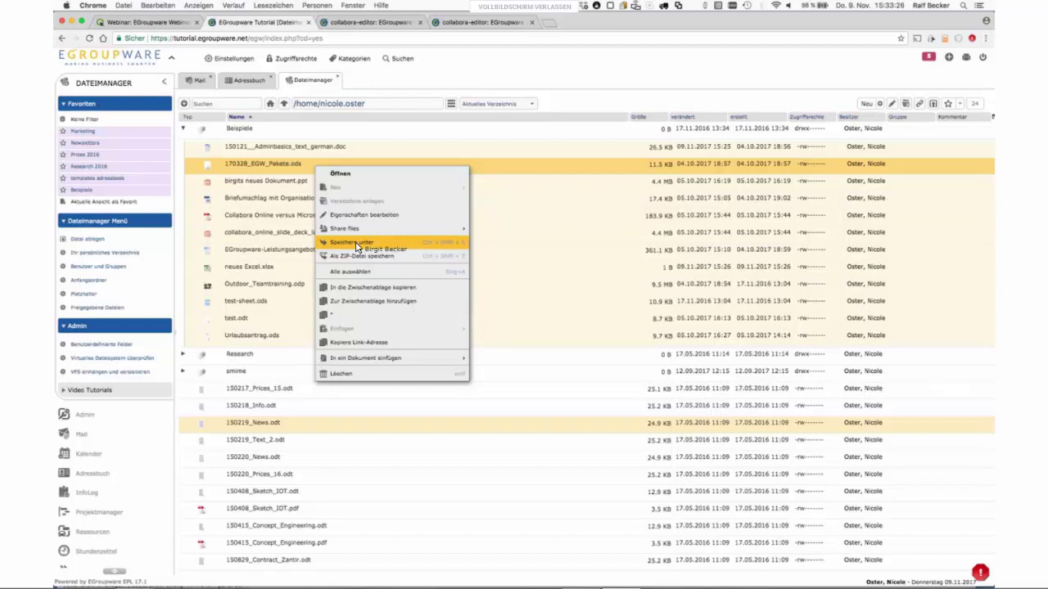
click(489, 169)
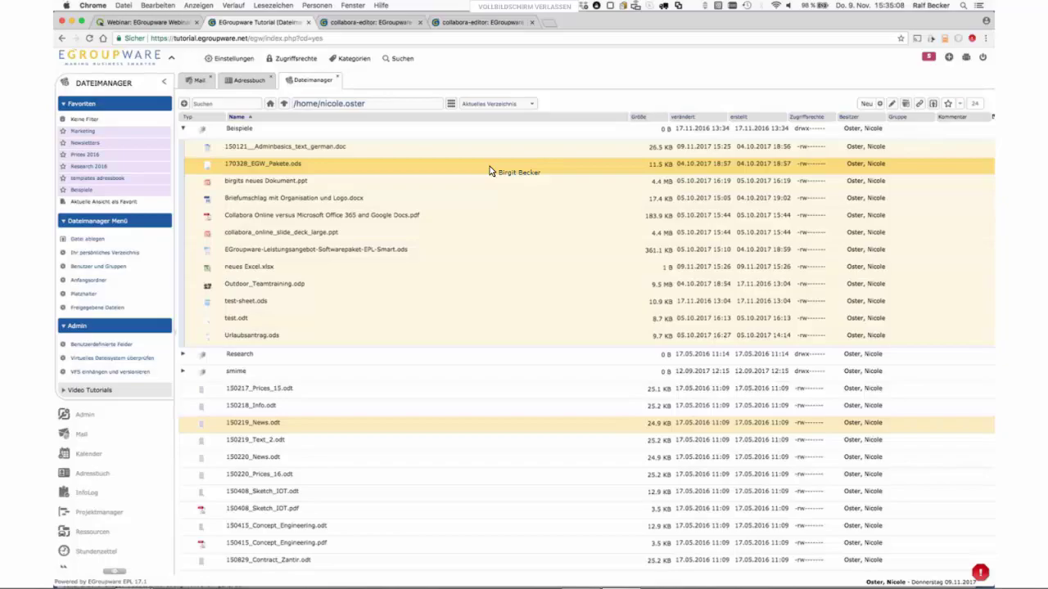
key(super+1)
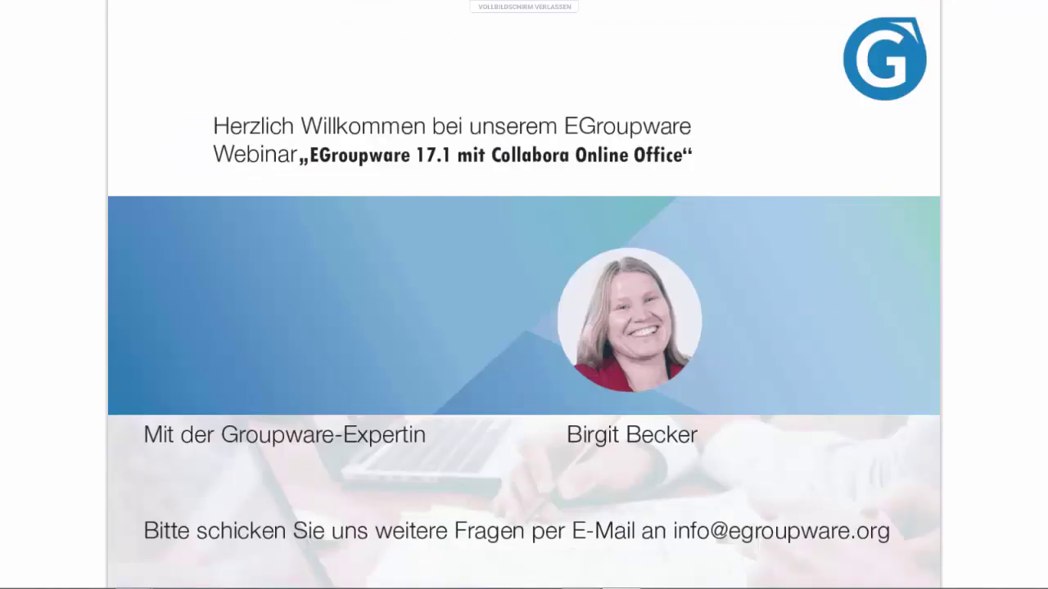
- Advance the presentation three slides to reach the Neue Login-Seite slide
click(924, 209)
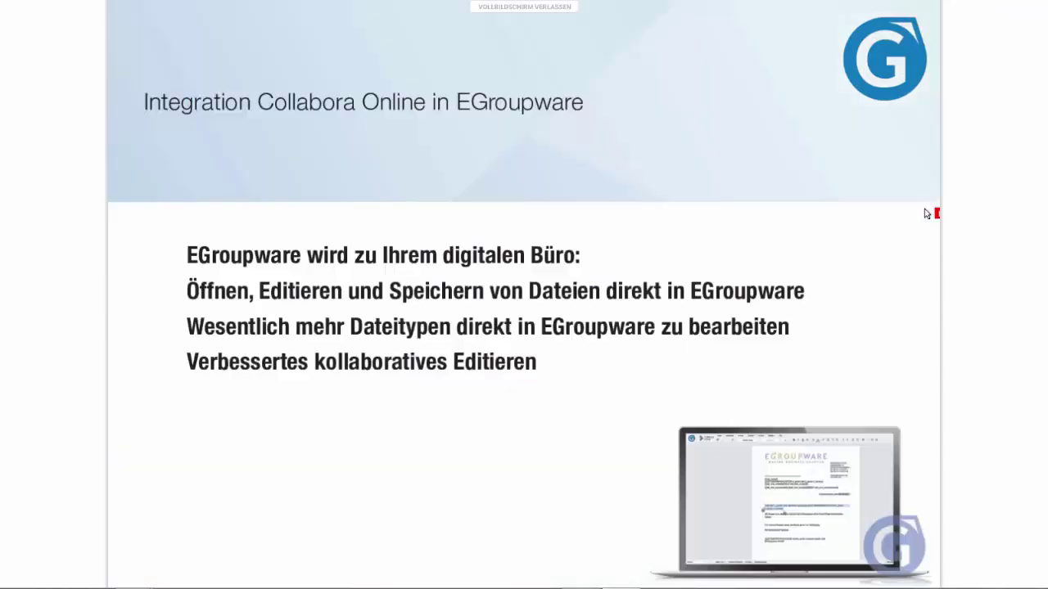
key(Right)
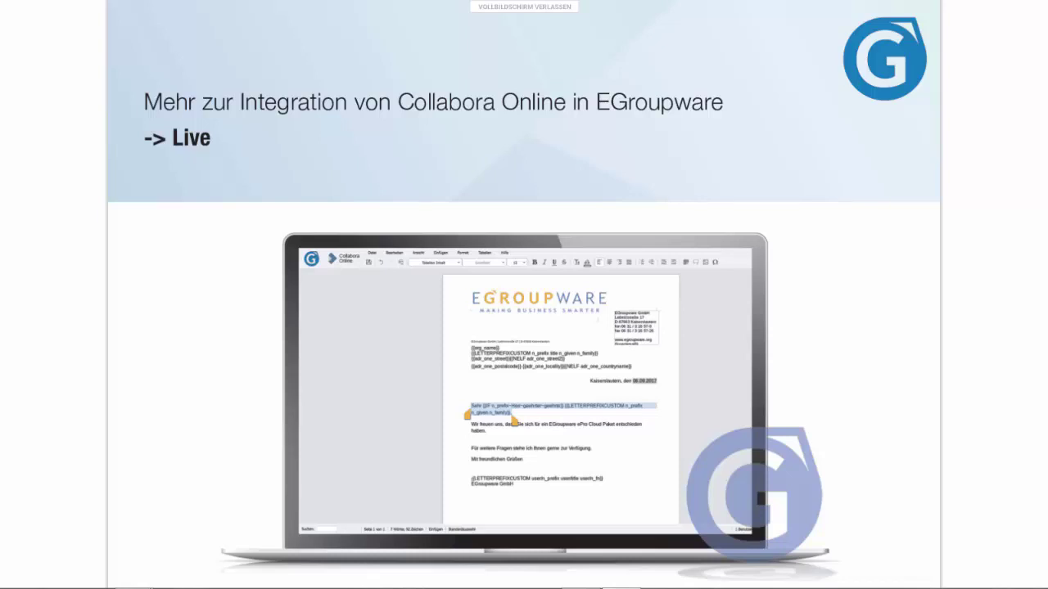
key(Right)
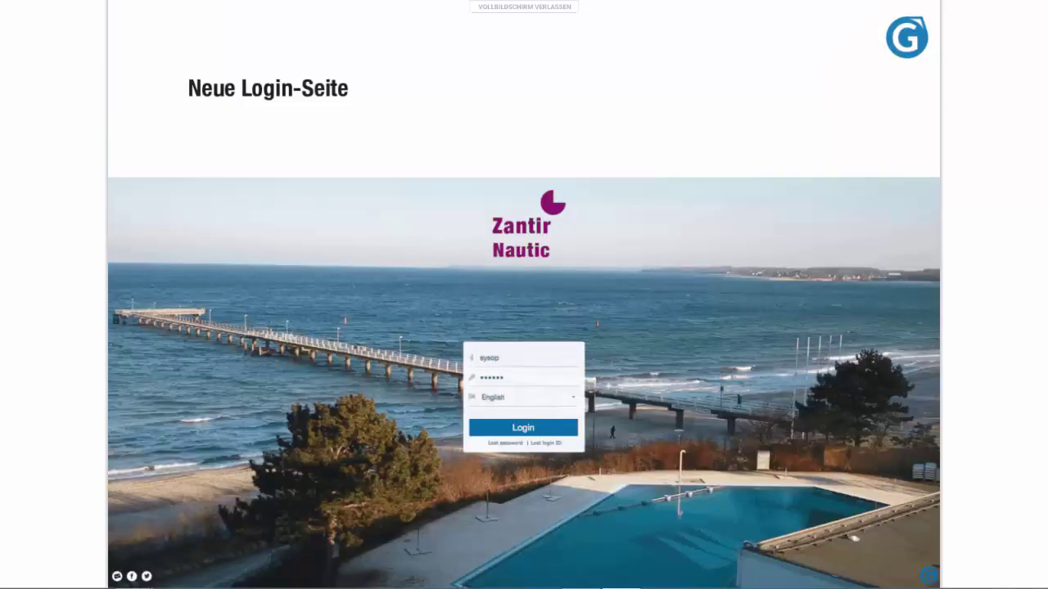